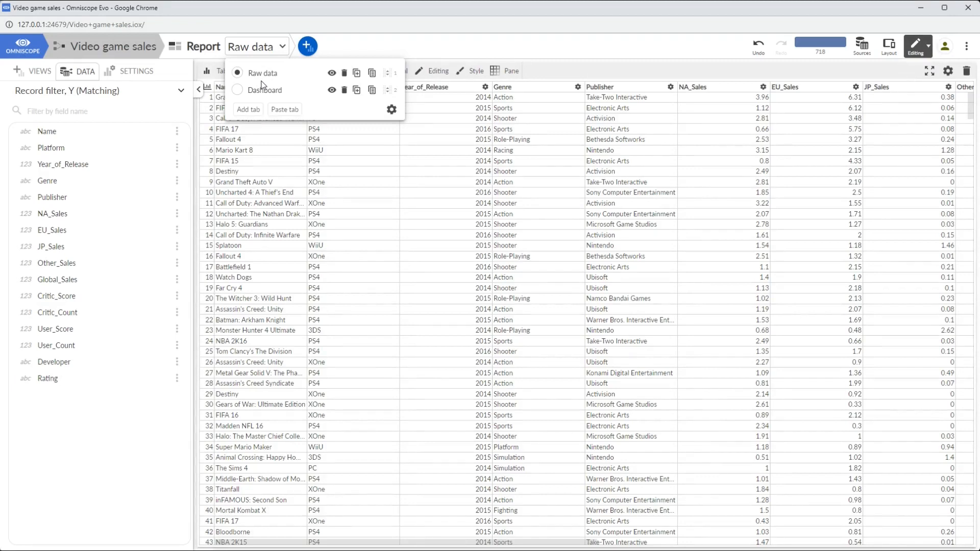
# Switch the Video game sales report from the Raw data tab to the Dashboard tab
pyautogui.click(437, 56)
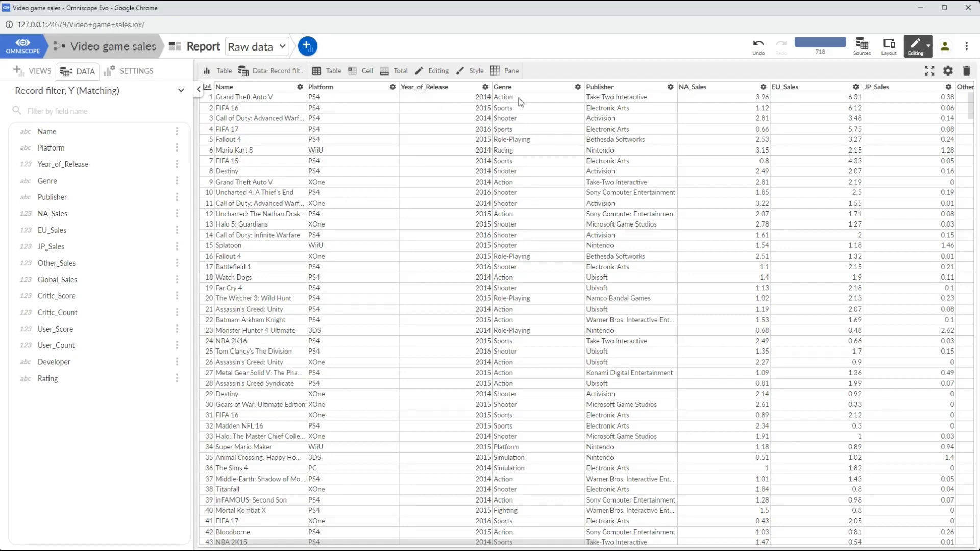
pyautogui.moveTo(360, 546); pyautogui.dragTo(321, 546)
pyautogui.click(282, 46)
pyautogui.click(265, 90)
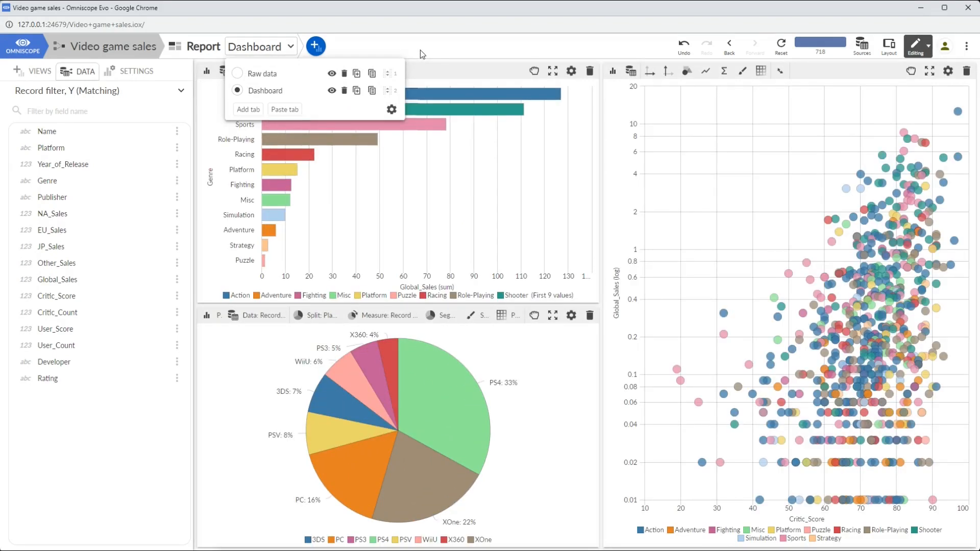
pyautogui.click(501, 57)
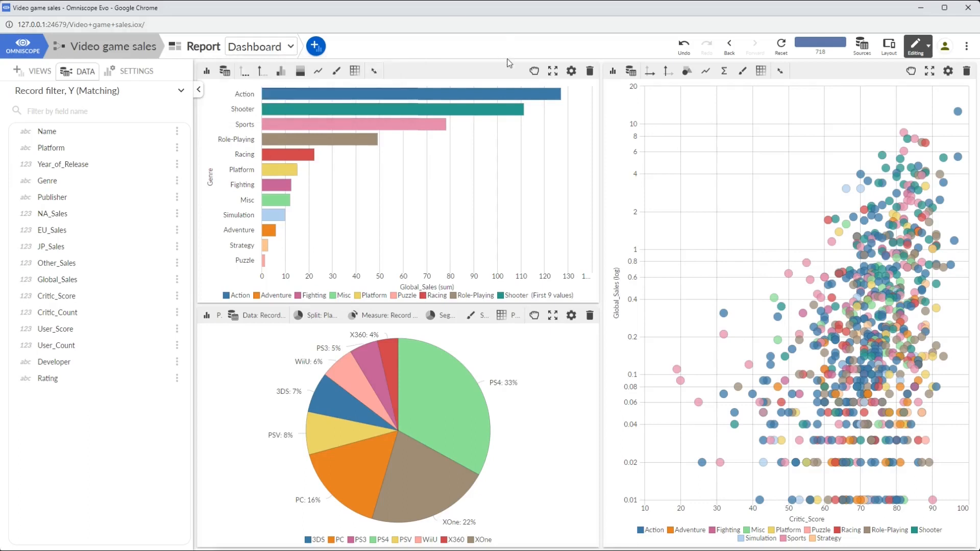
# Inspect the details of the genre bars and the scatter plot points on the dashboard
pyautogui.moveTo(475, 95)
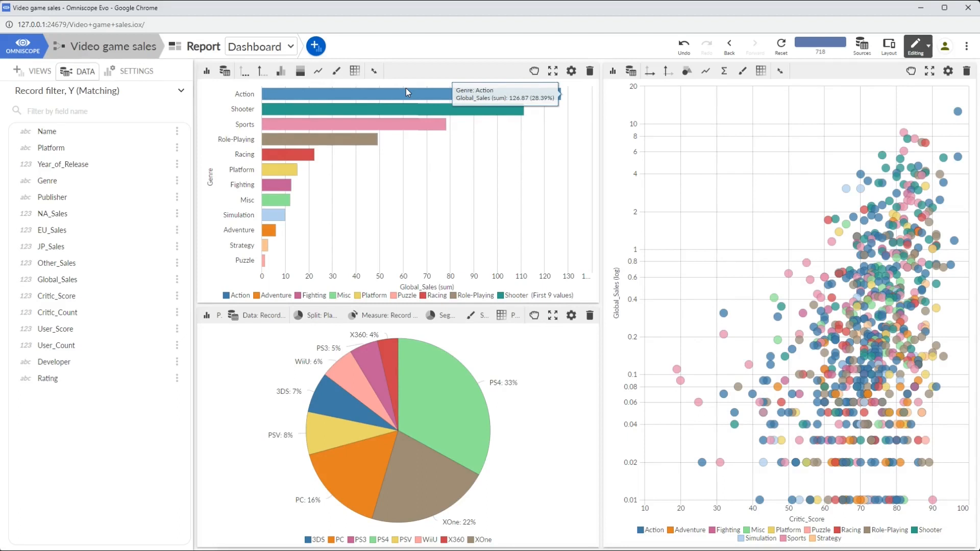
pyautogui.moveTo(406, 111)
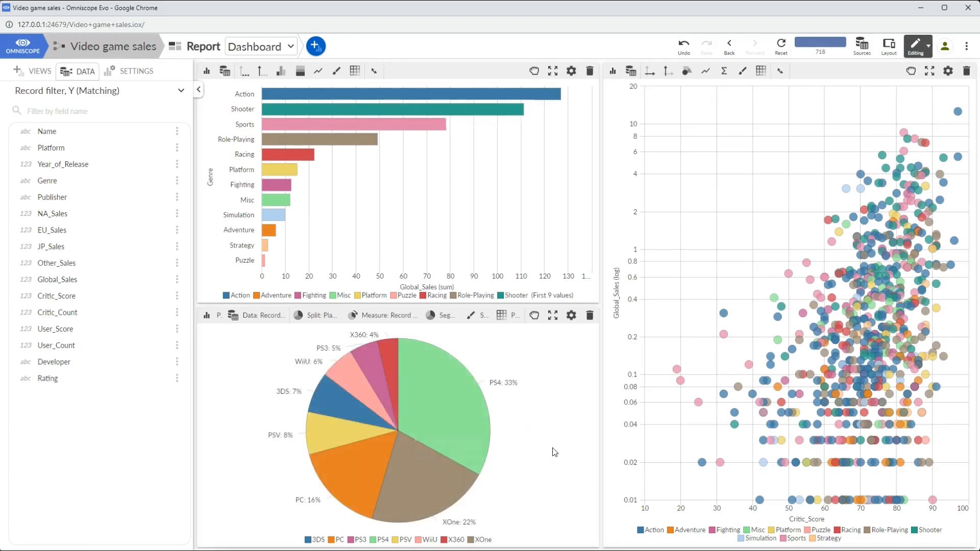
pyautogui.moveTo(779, 275)
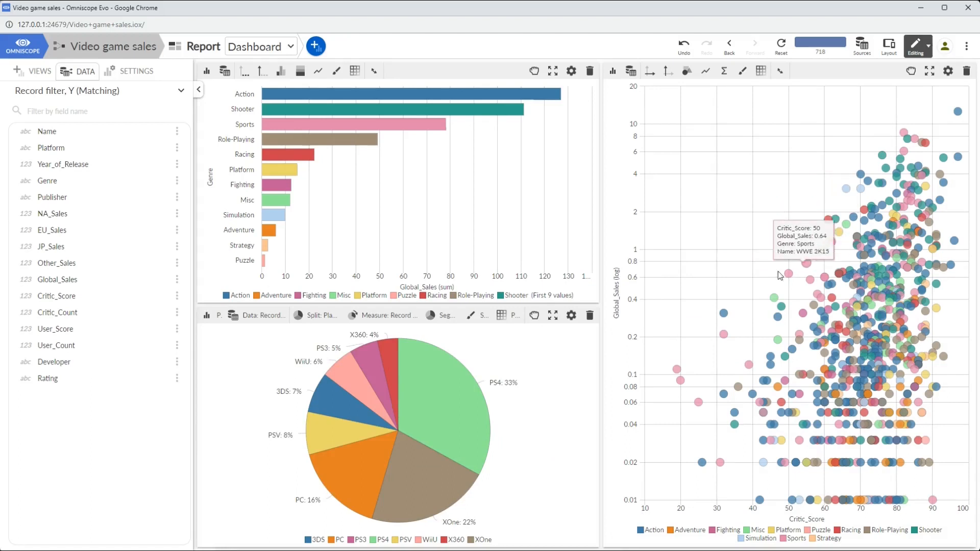
pyautogui.moveTo(650, 329)
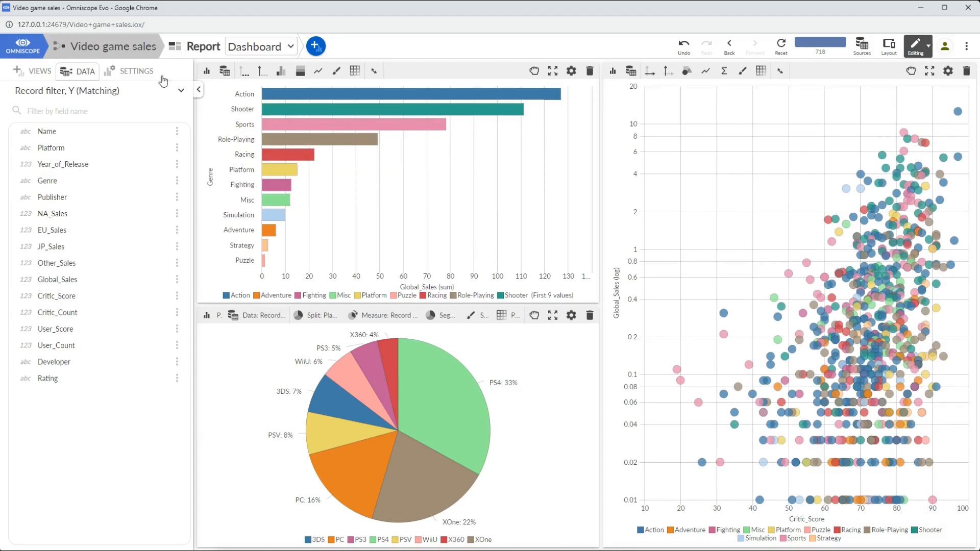
# Review the available category colour palettes in the report styles, leaving the report settings as they are
pyautogui.click(966, 46)
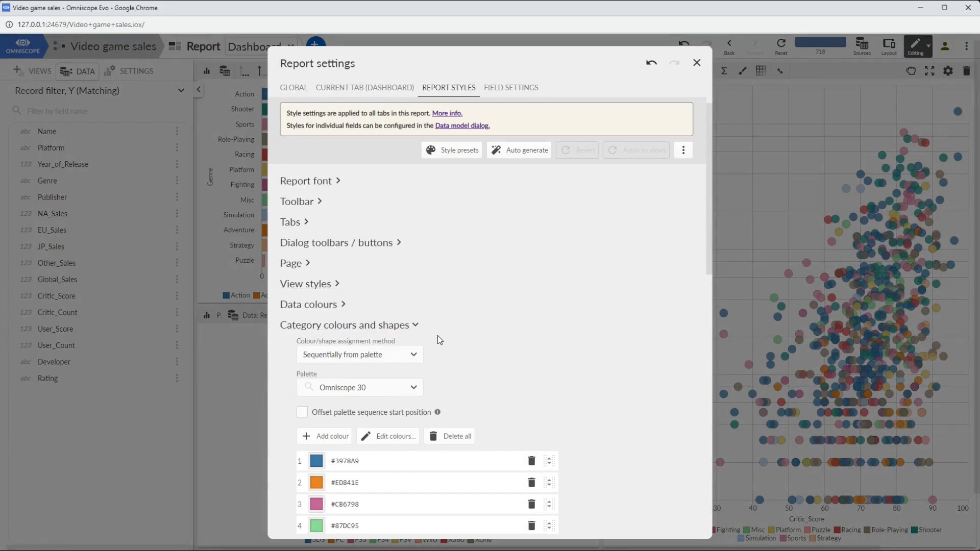
pyautogui.scroll(-2, 439, 340)
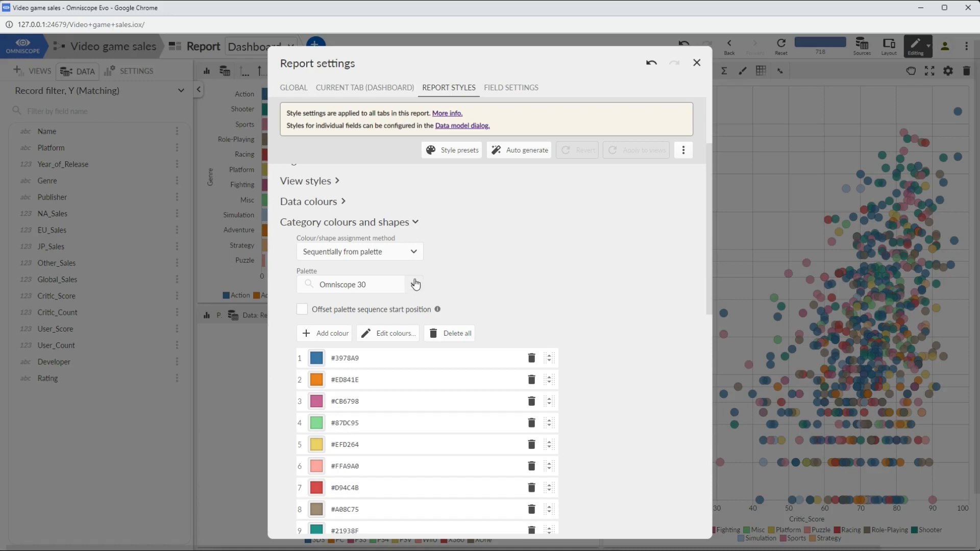
pyautogui.click(413, 285)
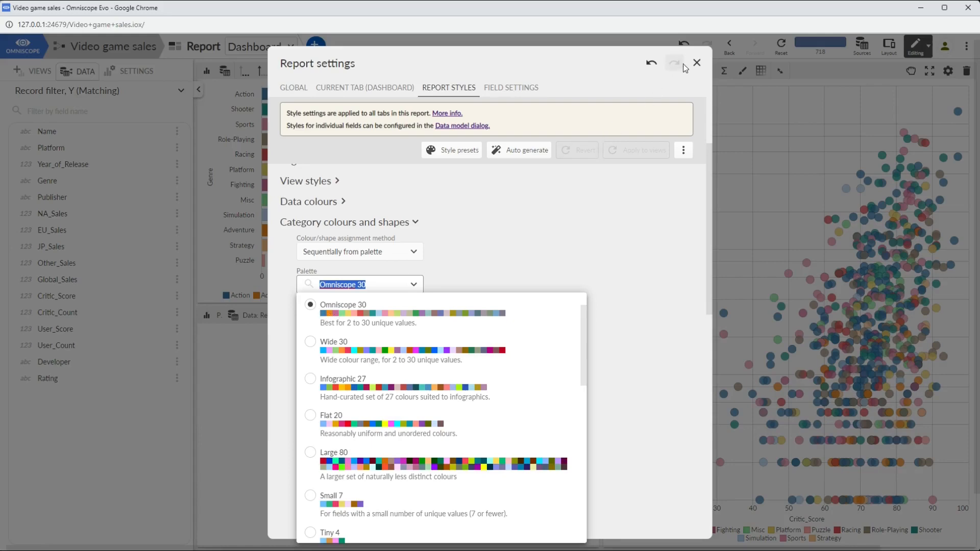
pyautogui.click(696, 63)
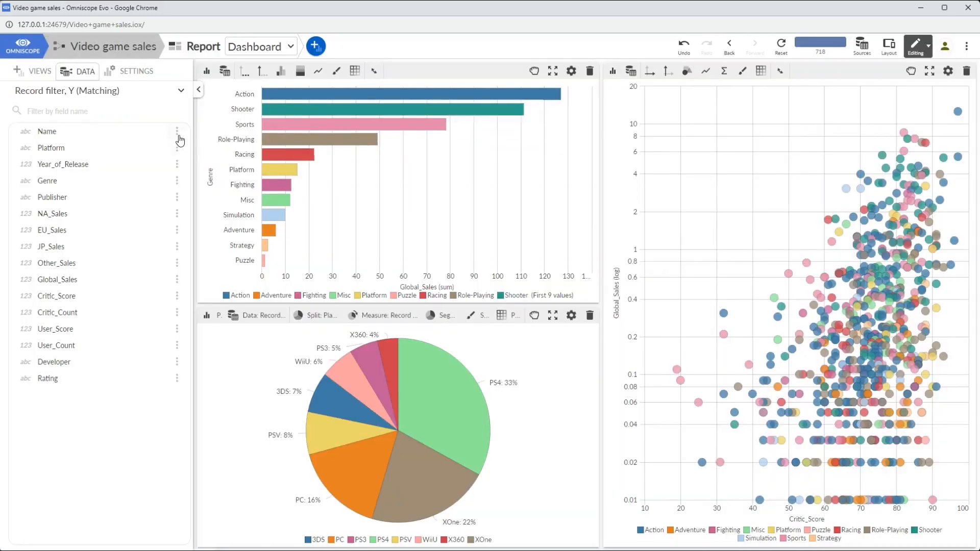
# Review the colours and shapes assigned to the values of the Name and Platform fields
pyautogui.click(177, 135)
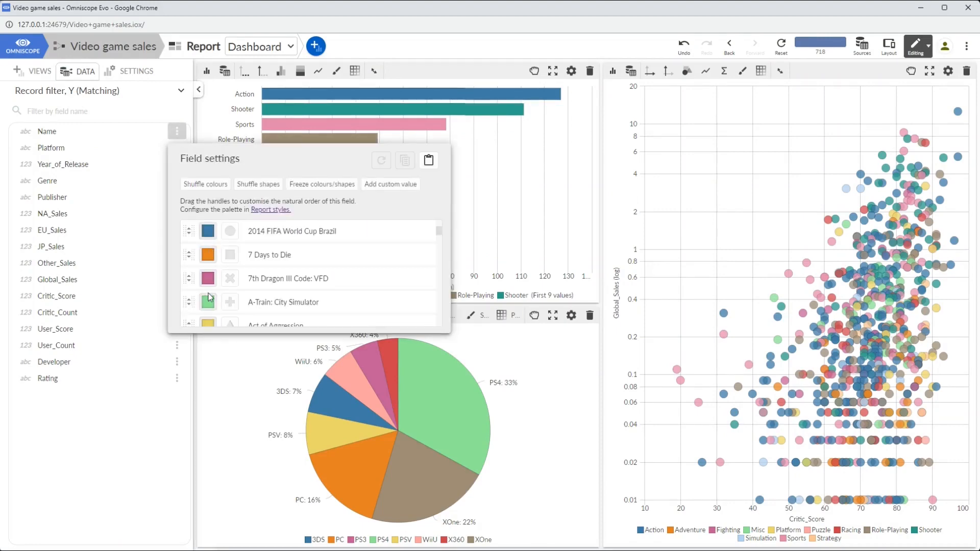
pyautogui.click(201, 124)
pyautogui.click(176, 147)
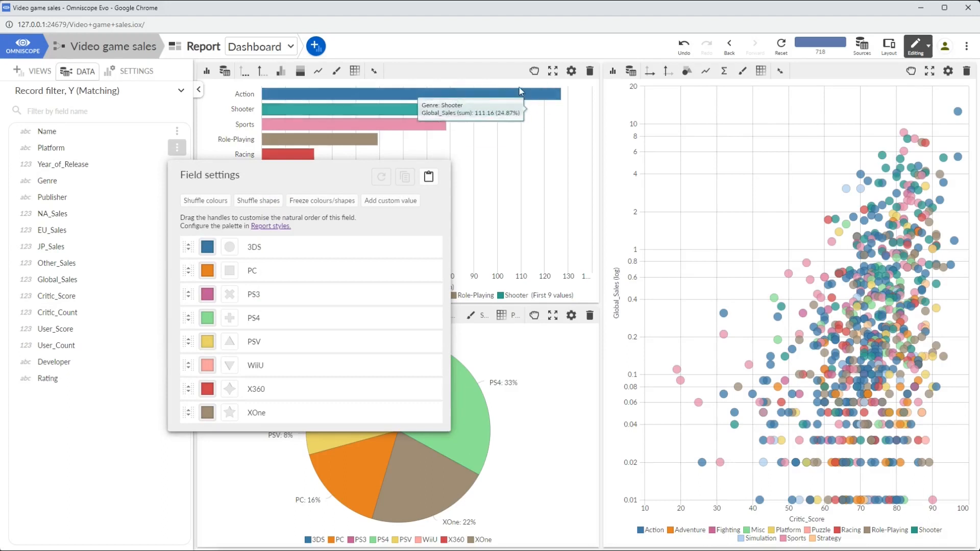
pyautogui.click(514, 54)
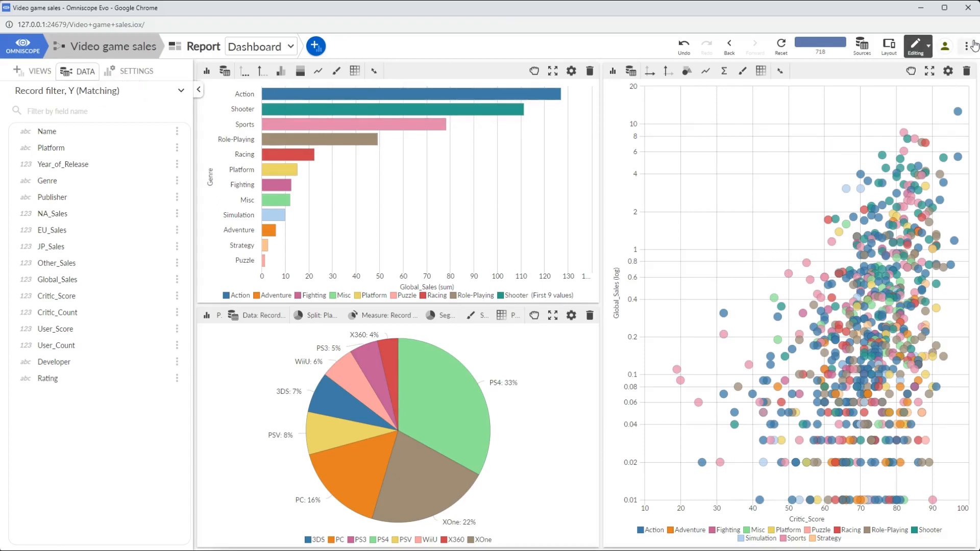
# Open the report's style settings for category colours and shapes alongside the dashboard
pyautogui.click(142, 78)
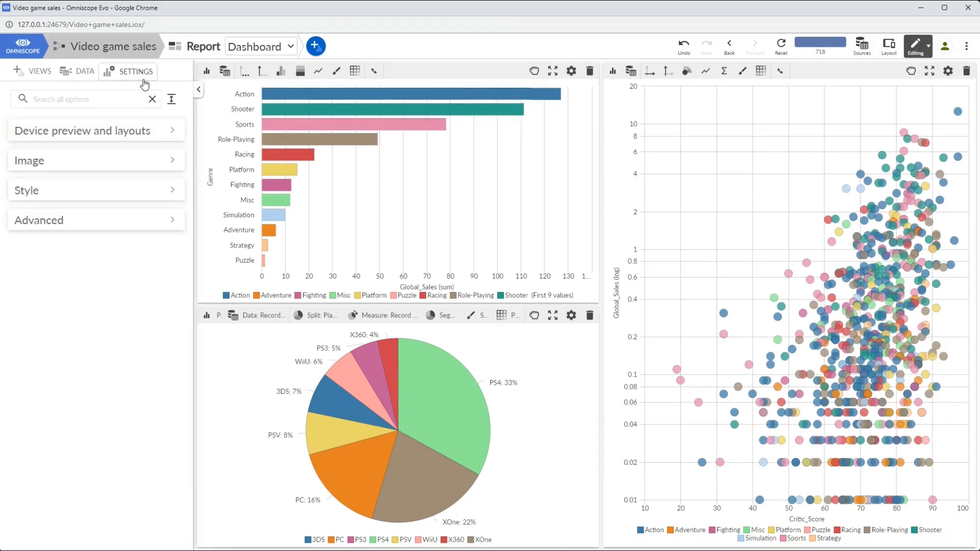
pyautogui.click(30, 192)
pyautogui.click(76, 247)
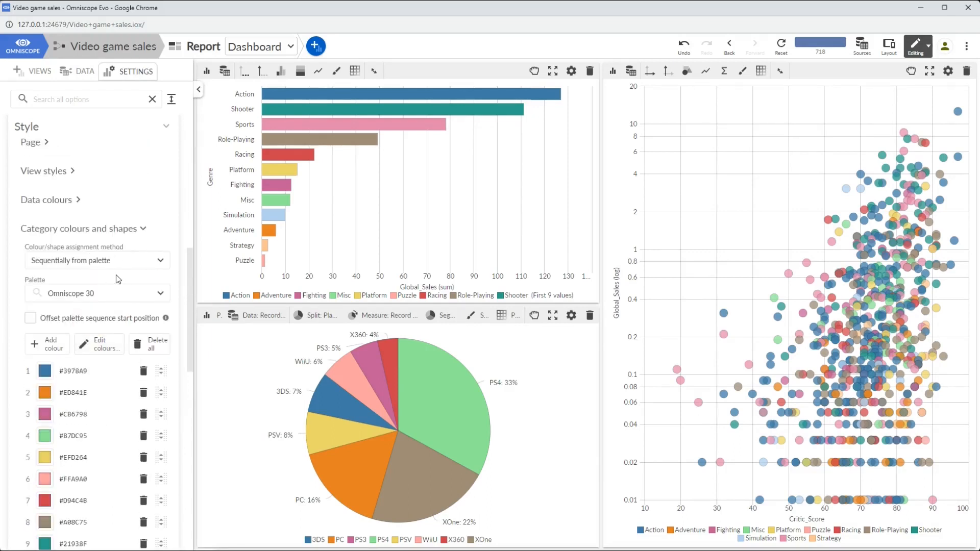
# Apply the Punchy 14 palette to the report's category colours
pyautogui.click(118, 285)
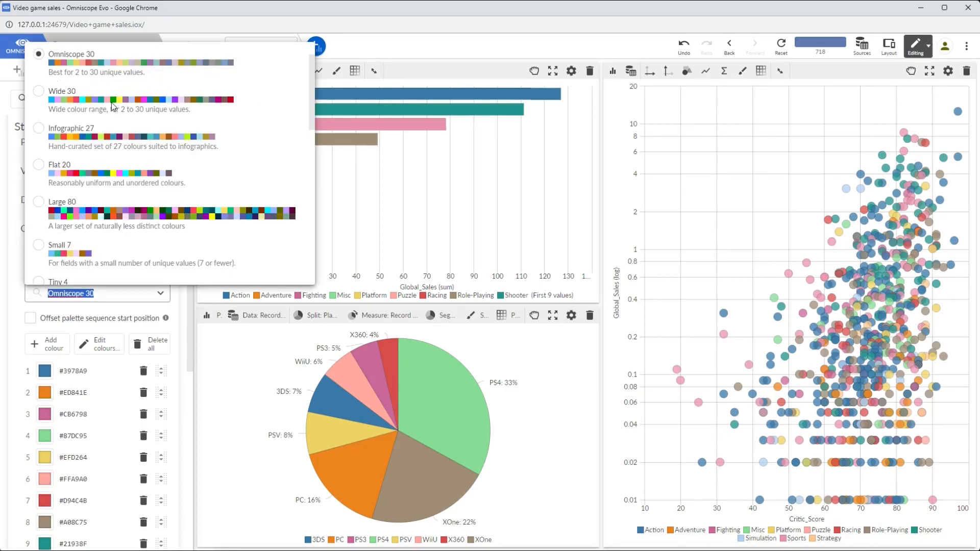
pyautogui.scroll(-2, 107, 109)
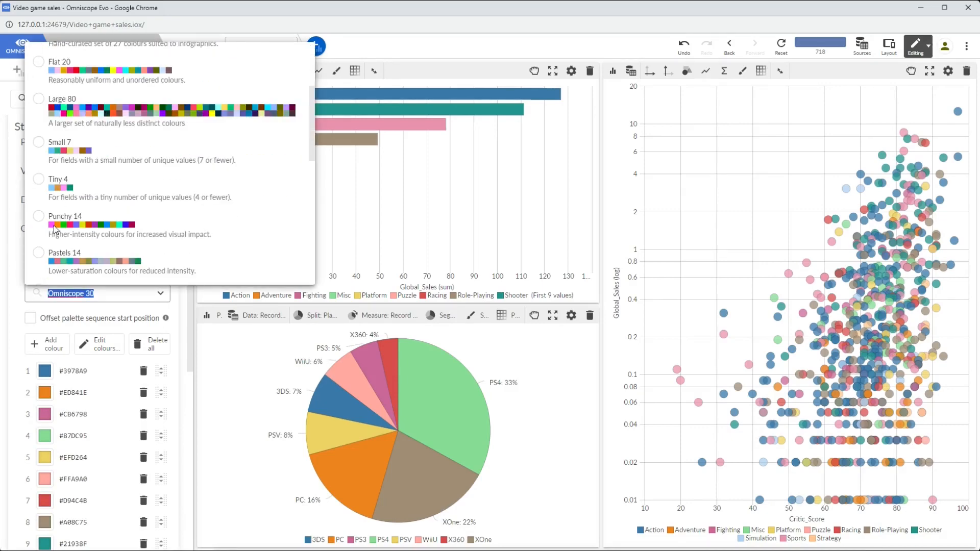
pyautogui.click(39, 218)
pyautogui.click(106, 215)
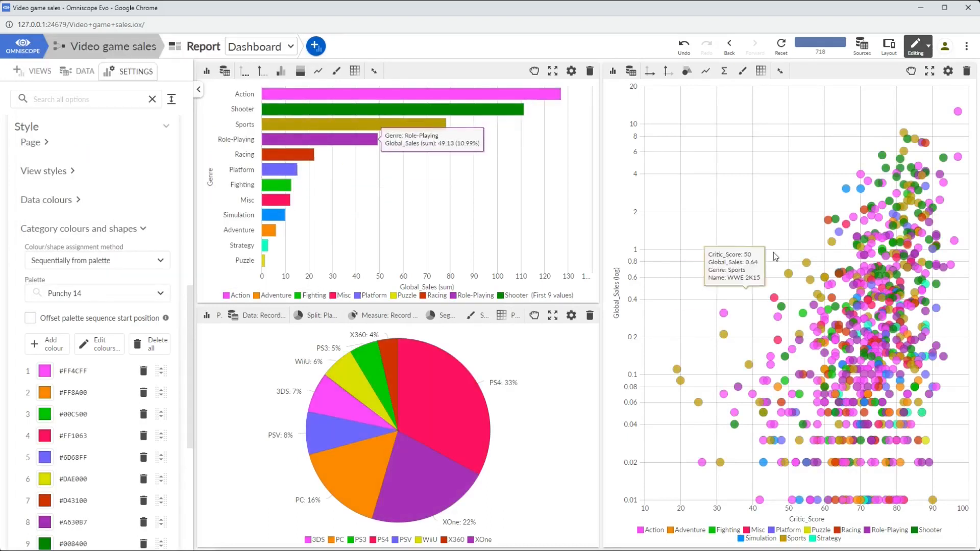
# Change the category colour palette to Darks 14
pyautogui.click(133, 297)
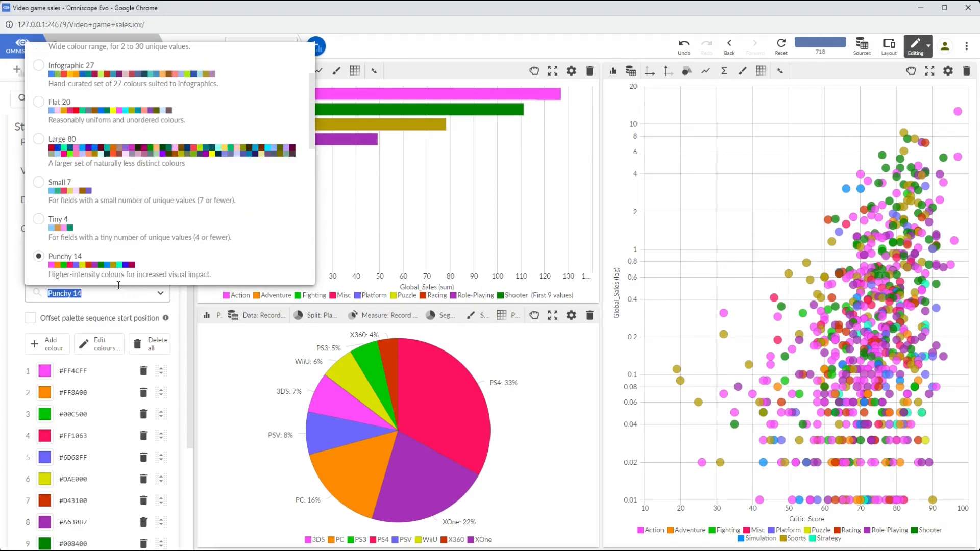
pyautogui.scroll(-5, 129, 208)
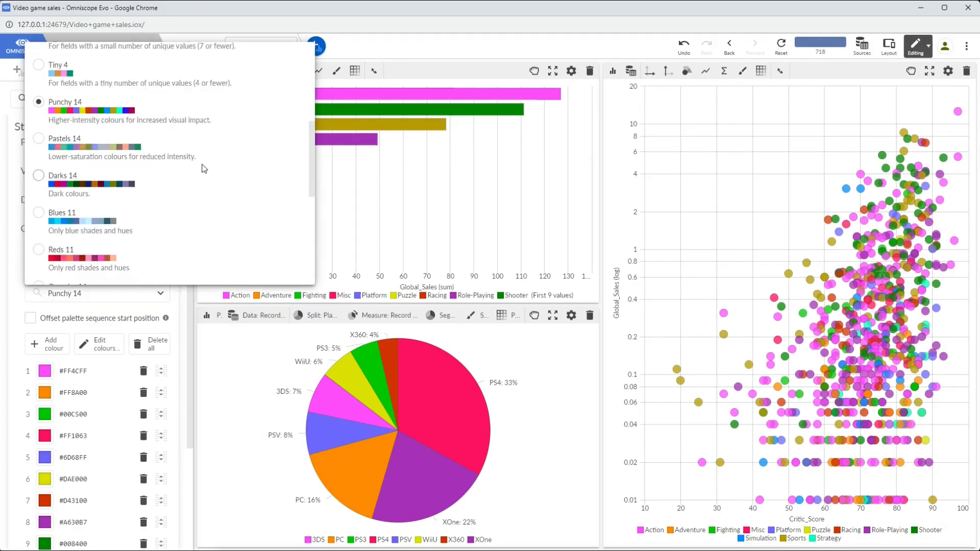
pyautogui.click(206, 172)
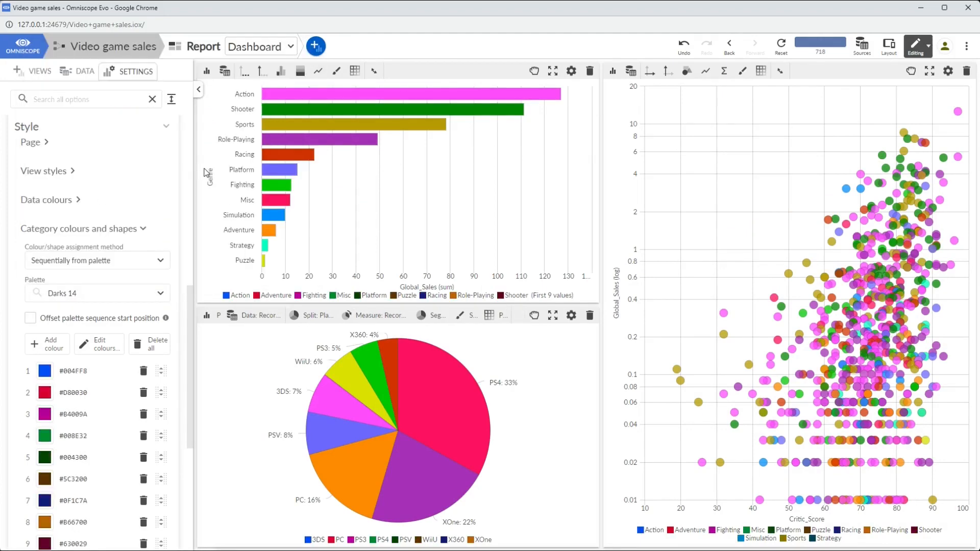
# Set the category colour palette back to Omniscope 30
pyautogui.click(54, 296)
pyautogui.scroll(3, 95, 182)
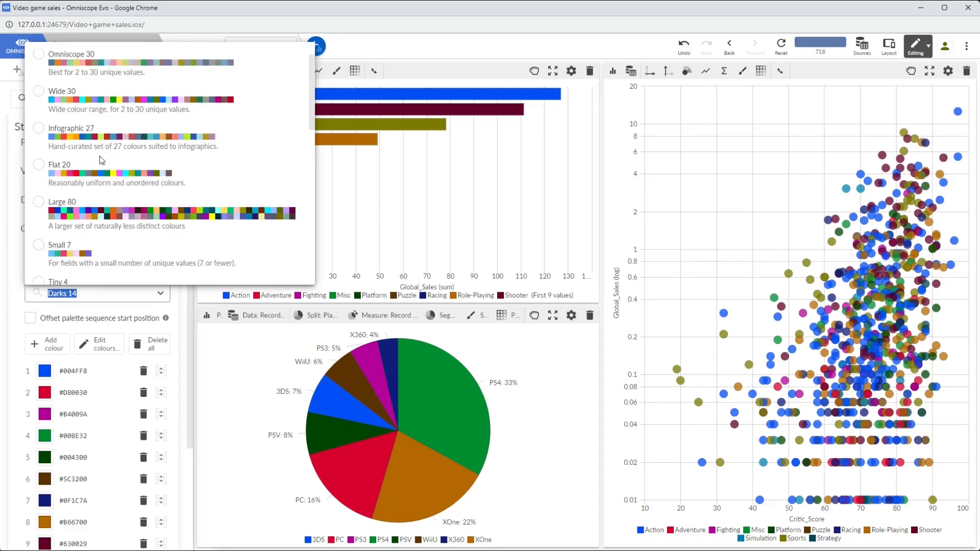
pyautogui.click(80, 59)
pyautogui.click(89, 68)
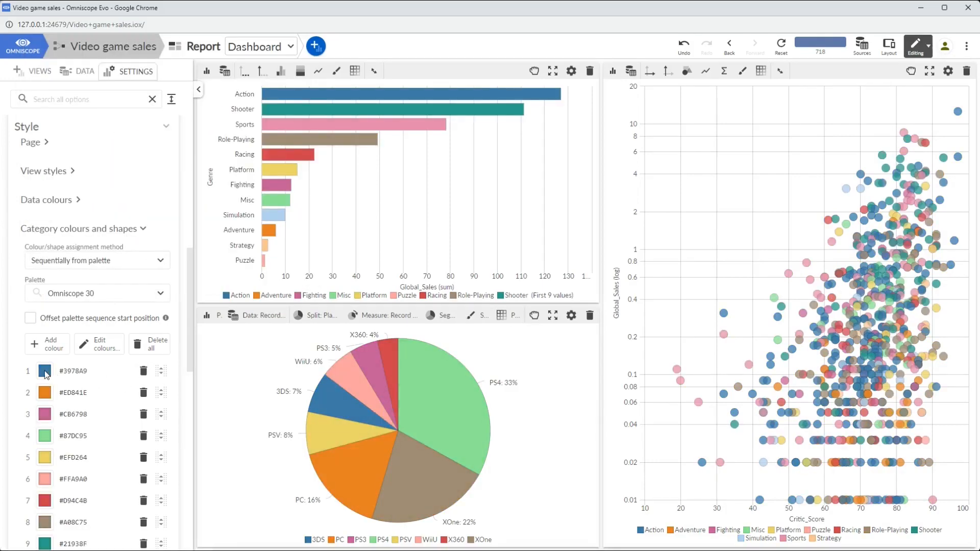
# Change the first colour of the category palette to purple #9013FE
pyautogui.click(70, 371)
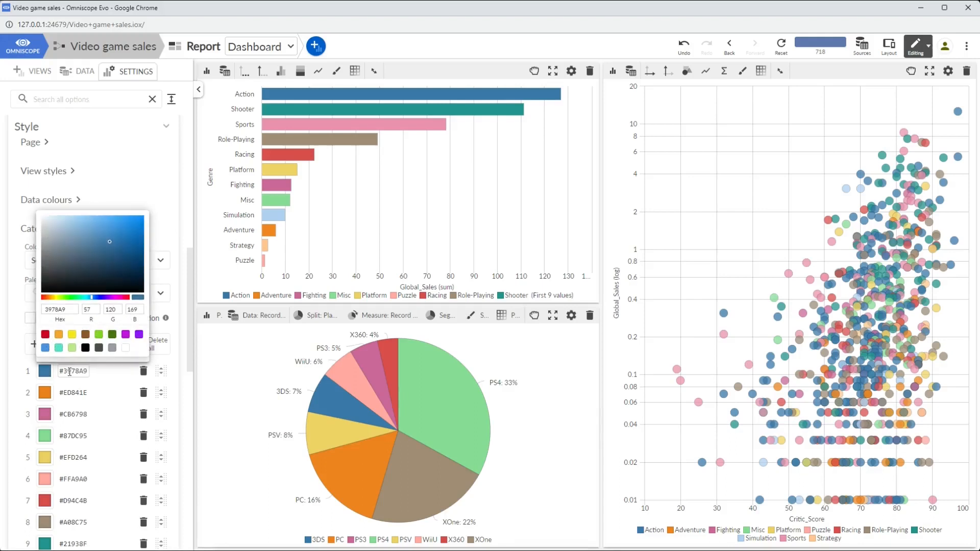
pyautogui.click(138, 336)
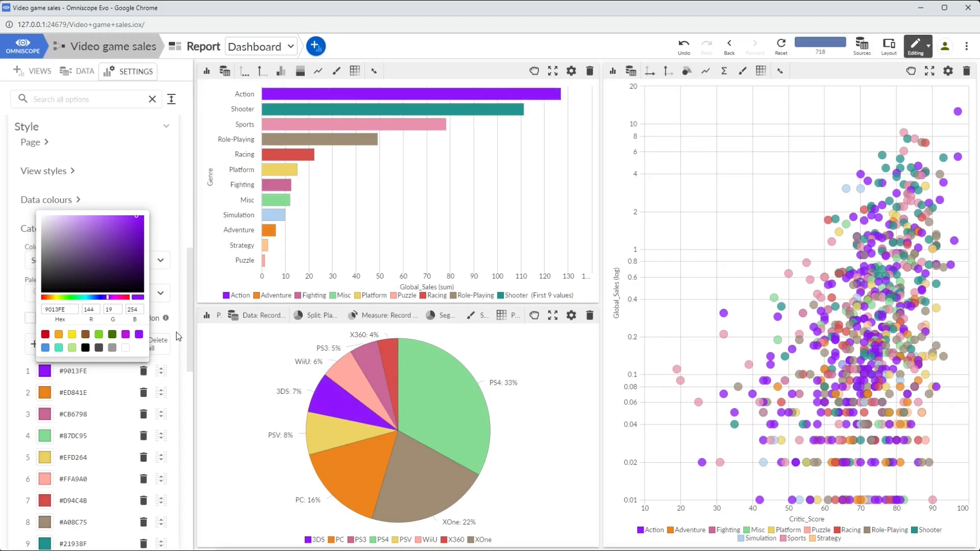
pyautogui.click(188, 350)
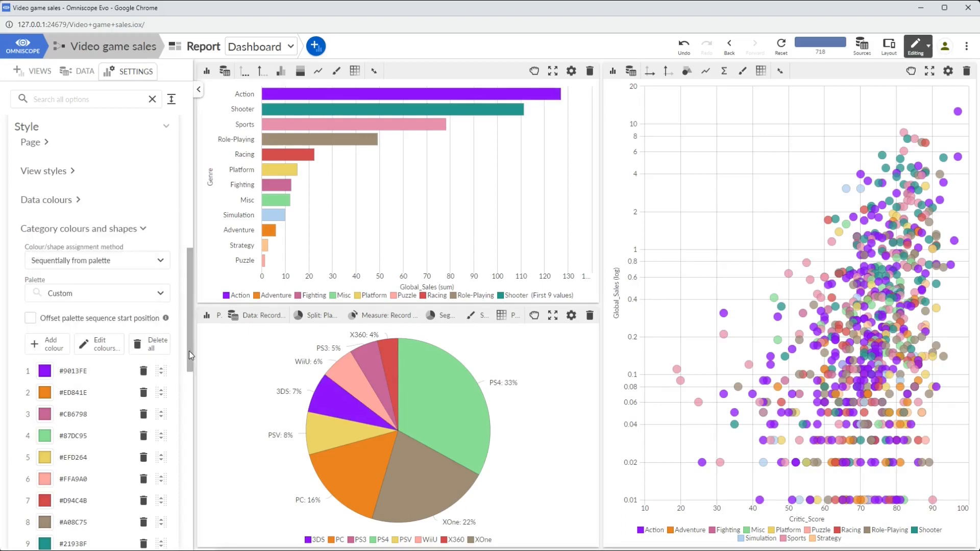
# Delete all colours from the custom category palette and add two new ones
pyautogui.scroll(-1, 188, 350)
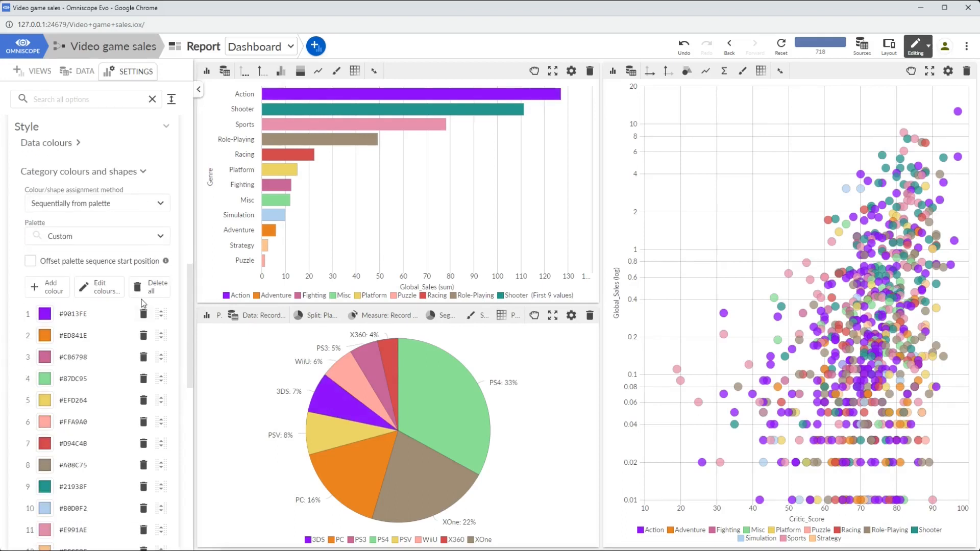
pyautogui.click(146, 293)
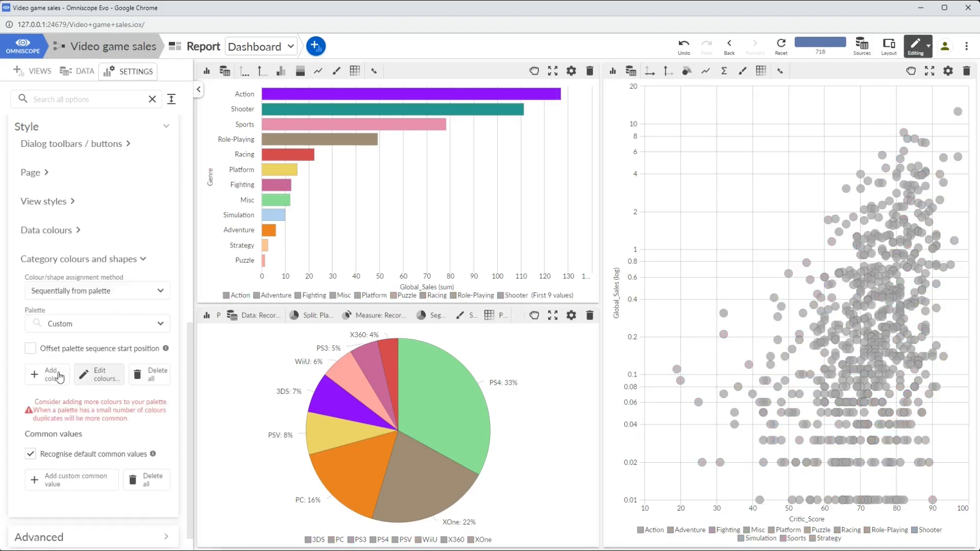
pyautogui.click(53, 375)
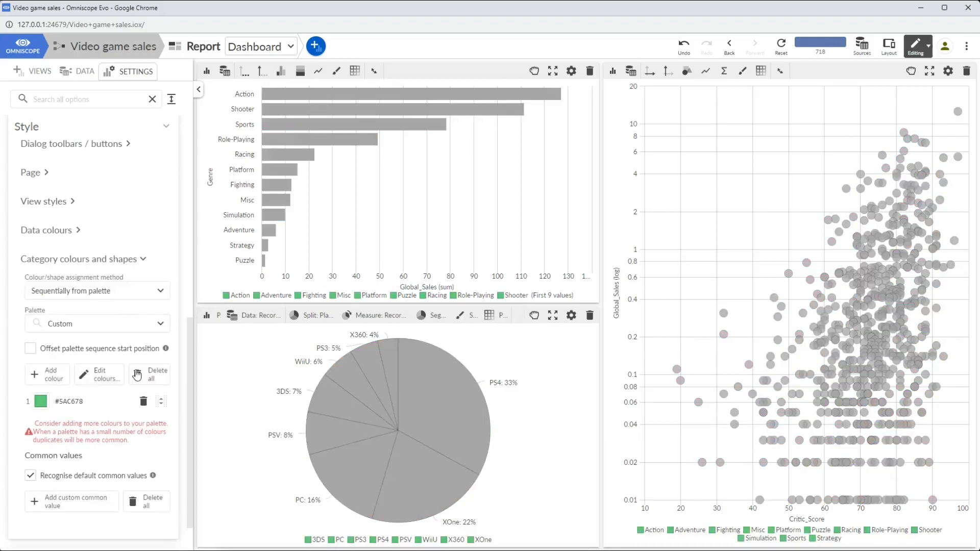
pyautogui.click(51, 375)
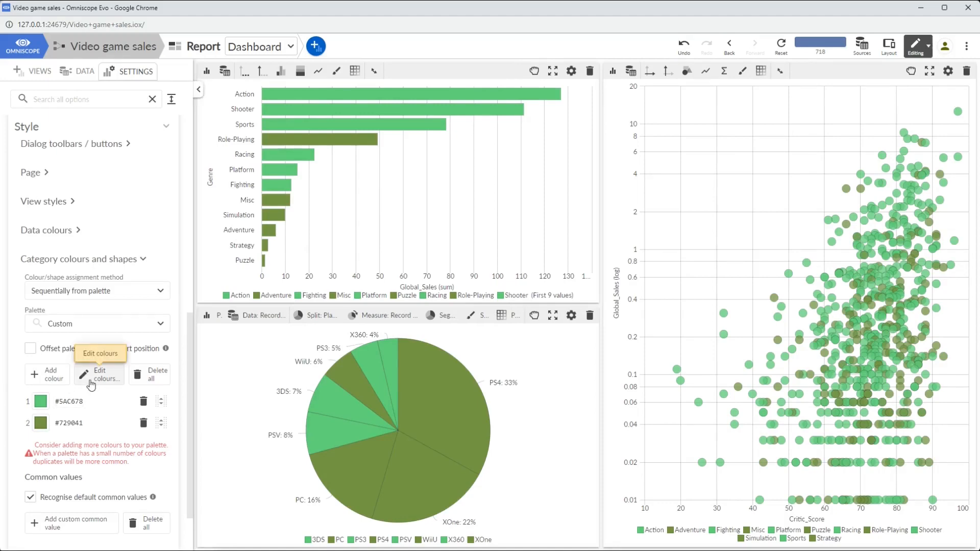
# Replace the custom palette's colour list with #fe4a49, #2ab7ca, #fed766, #e6e6ea and #f4f4f8
pyautogui.click(91, 384)
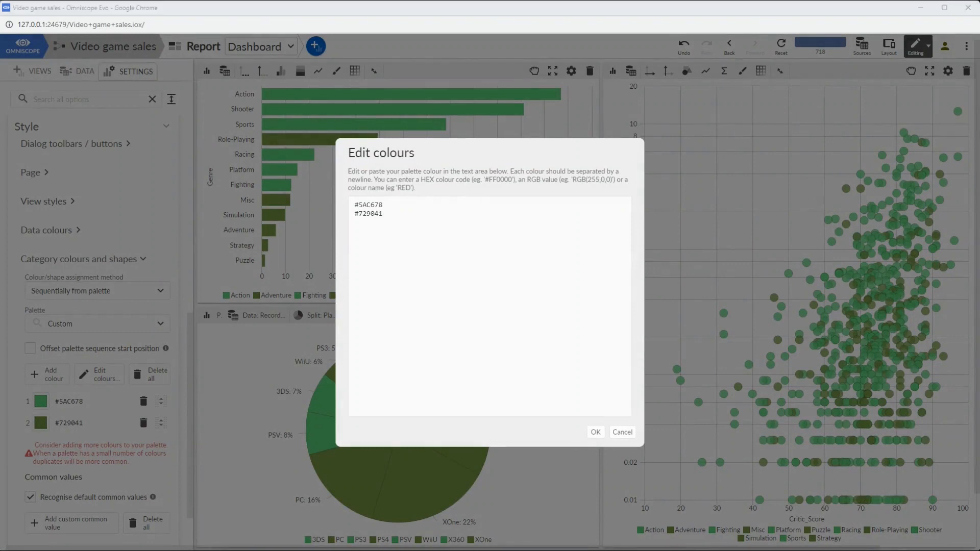
pyautogui.click(411, 214)
pyautogui.hotkey('ctrl', 'a')
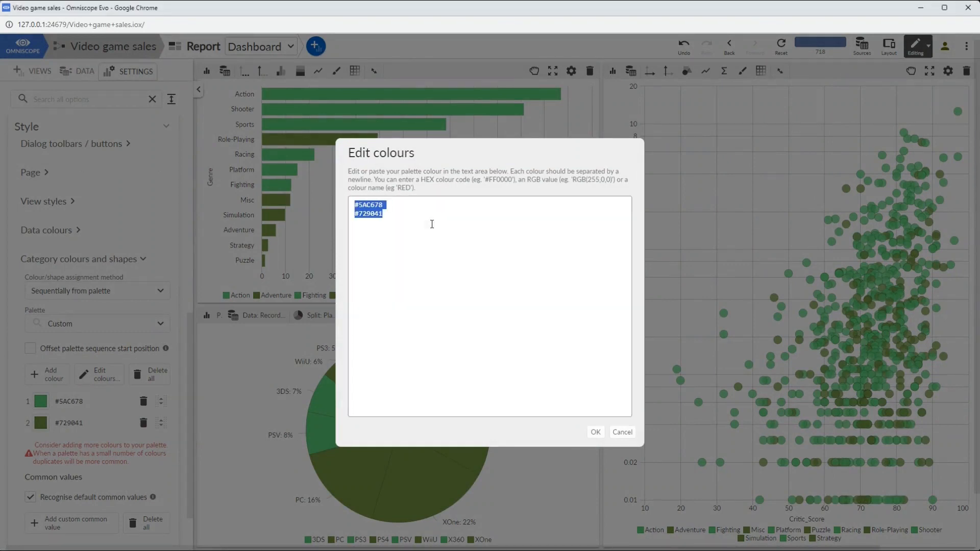
pyautogui.write('#fe4a49 #2ab7ca #fed766 #e6e6ea #f4f4f8')
pyautogui.click(592, 432)
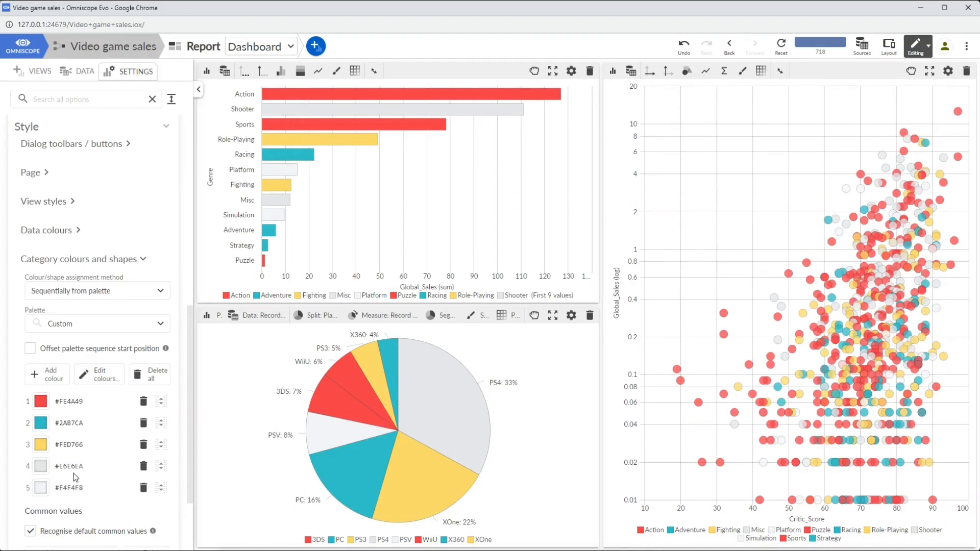
pyautogui.scroll(-2, 100, 302)
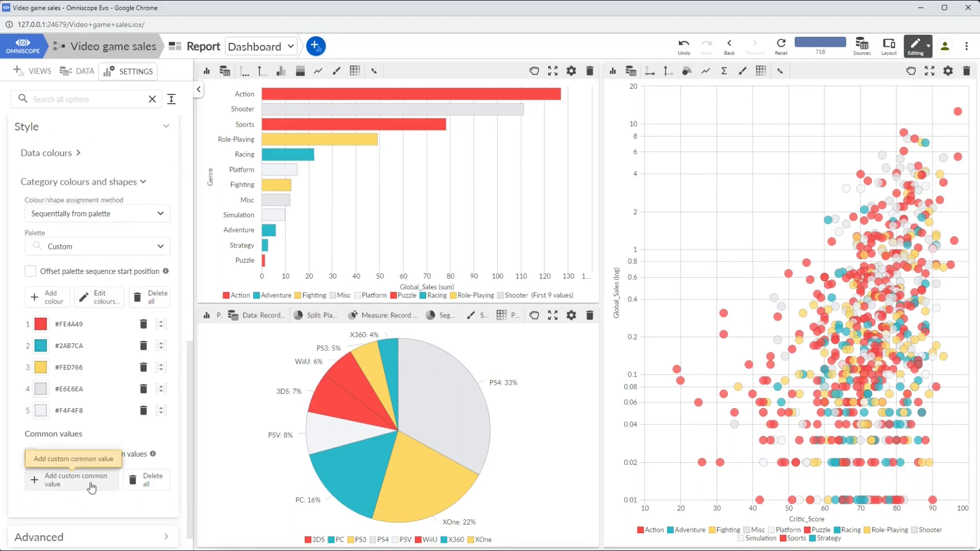
# Add a custom common value named PS4 to the category colours
pyautogui.click(55, 486)
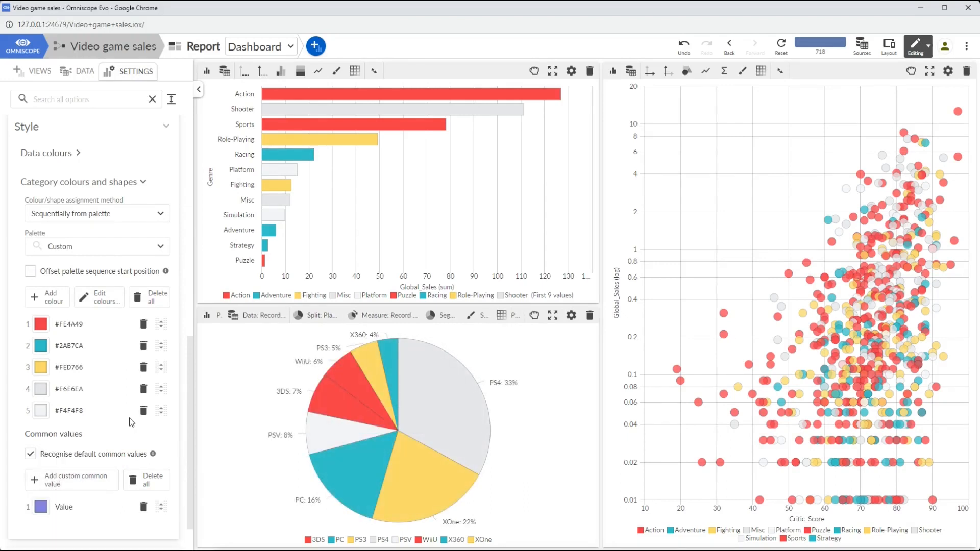
pyautogui.doubleClick(69, 484)
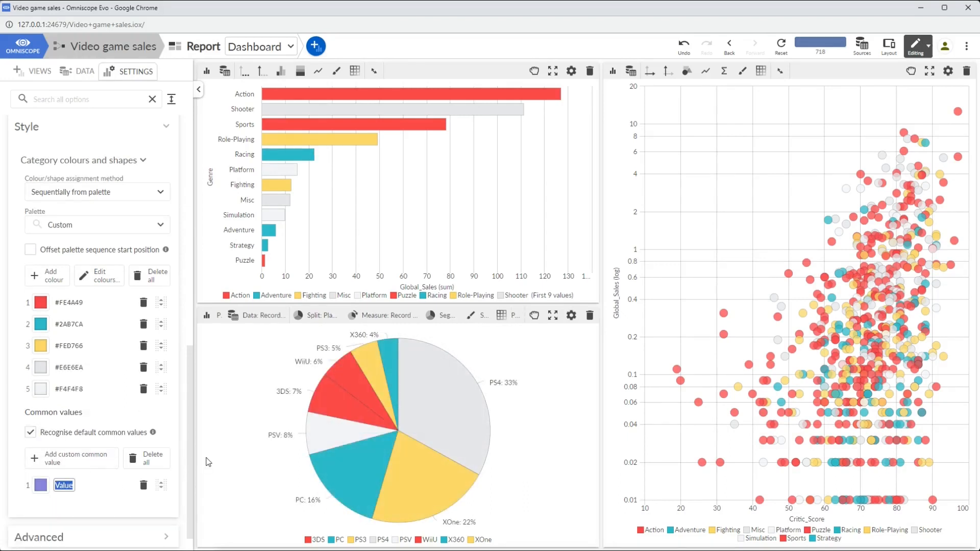
pyautogui.write('PS4')
pyautogui.click(1, 435)
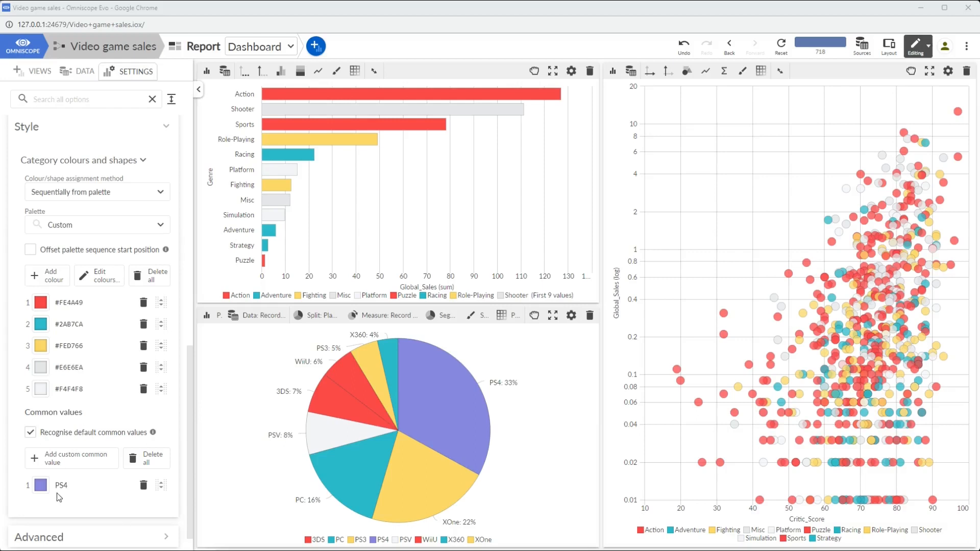
# Set the PS4 common value's colour to hex 003791
pyautogui.click(41, 485)
pyautogui.doubleClick(55, 423)
pyautogui.write('003791')
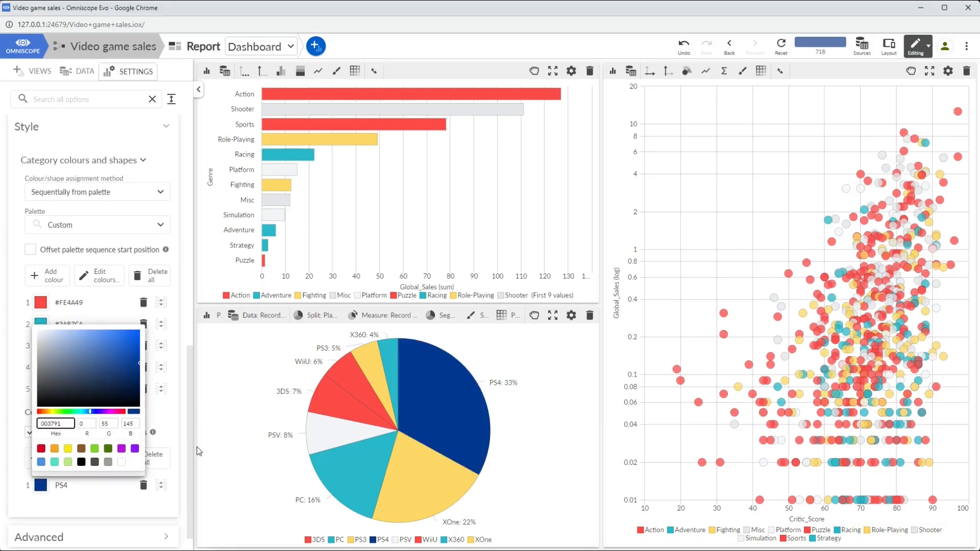
pyautogui.click(561, 507)
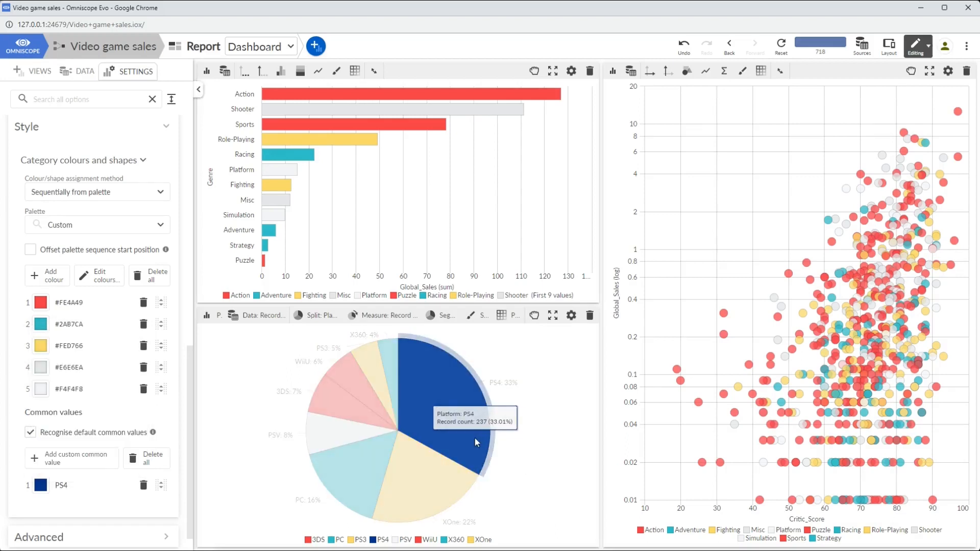
# Add a second custom common value named XOne
pyautogui.click(61, 463)
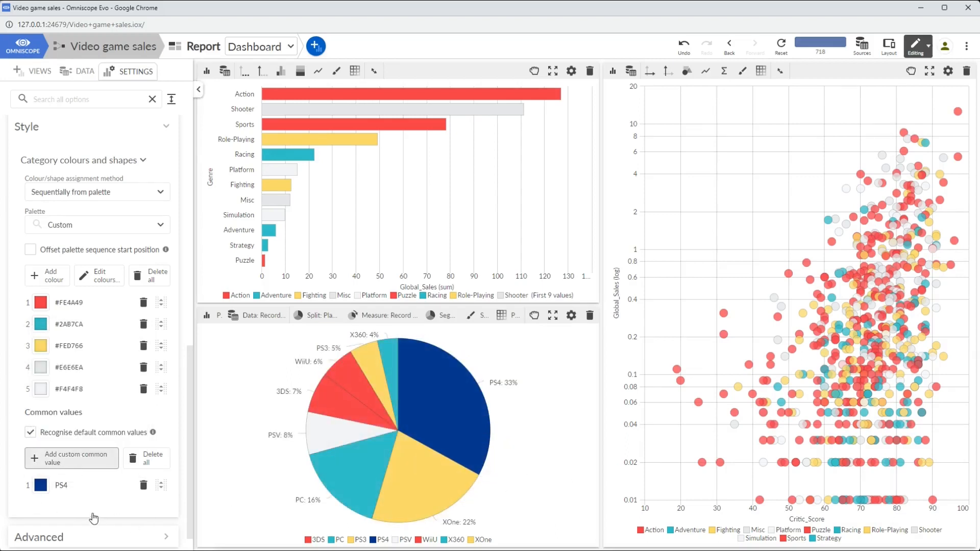
pyautogui.doubleClick(60, 507)
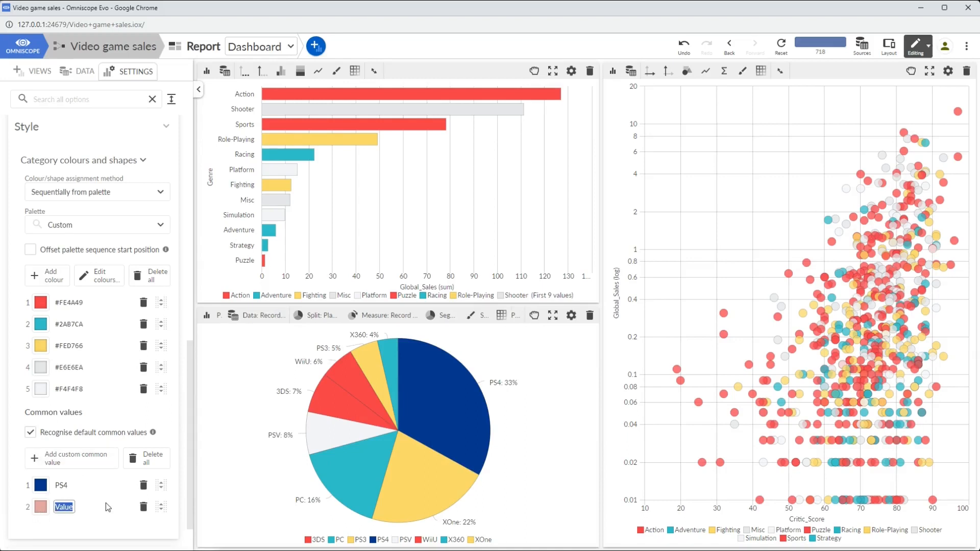
pyautogui.write('XOne')
pyautogui.press('Return')
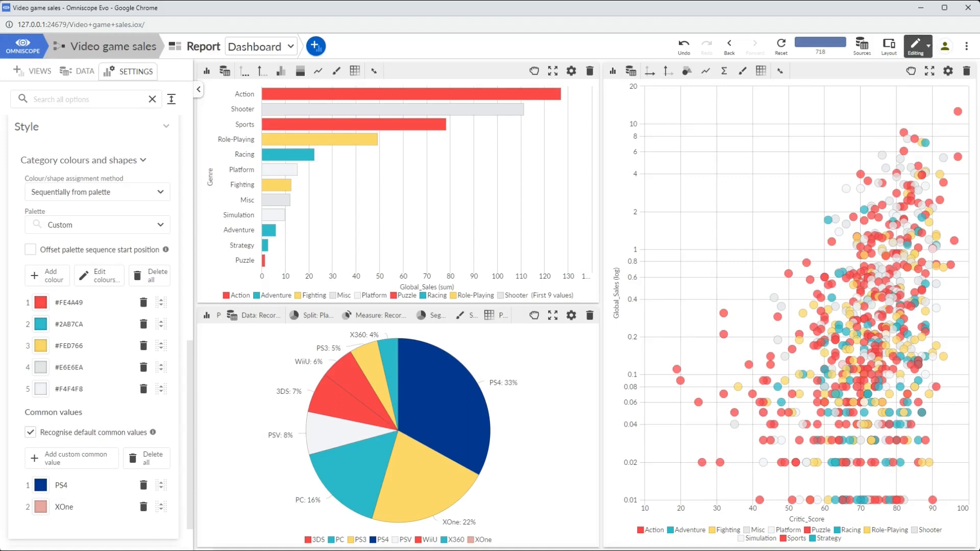
# Set the XOne common value's colour to hex 0e7a0d
pyautogui.click(44, 508)
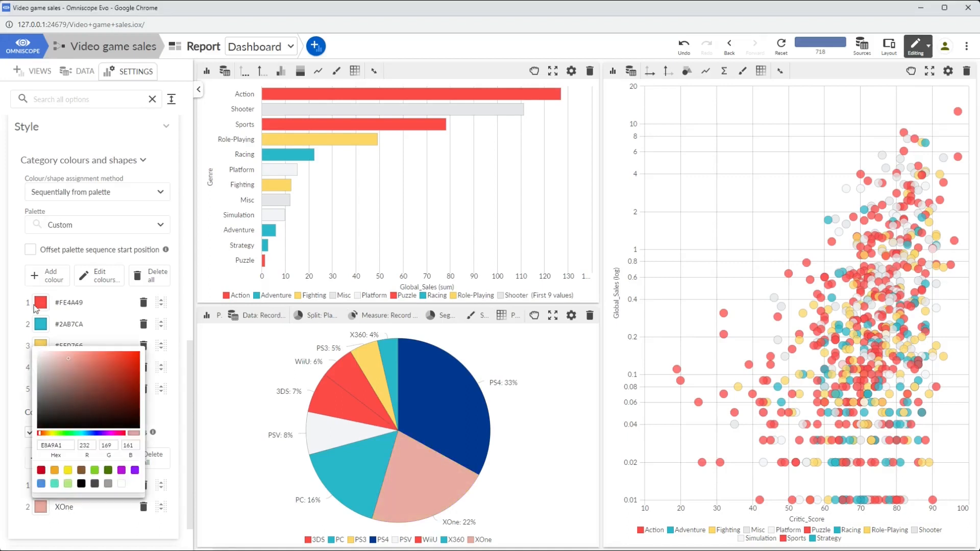
pyautogui.doubleClick(70, 445)
pyautogui.write('0e7a0d')
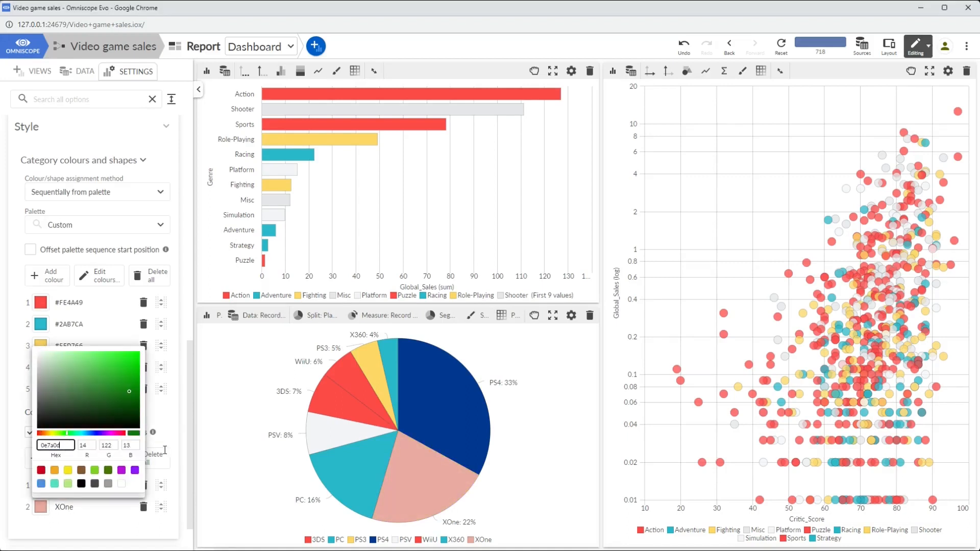
pyautogui.click(187, 484)
pyautogui.moveTo(189, 484); pyautogui.dragTo(191, 482)
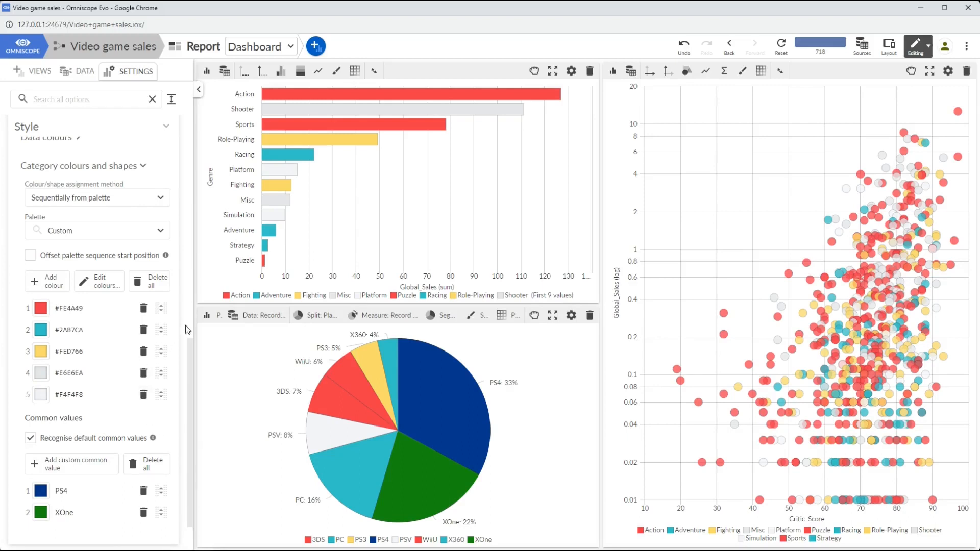
# Set the category colour/shape assignment method to Generated by value
pyautogui.moveTo(191, 348); pyautogui.dragTo(191, 318)
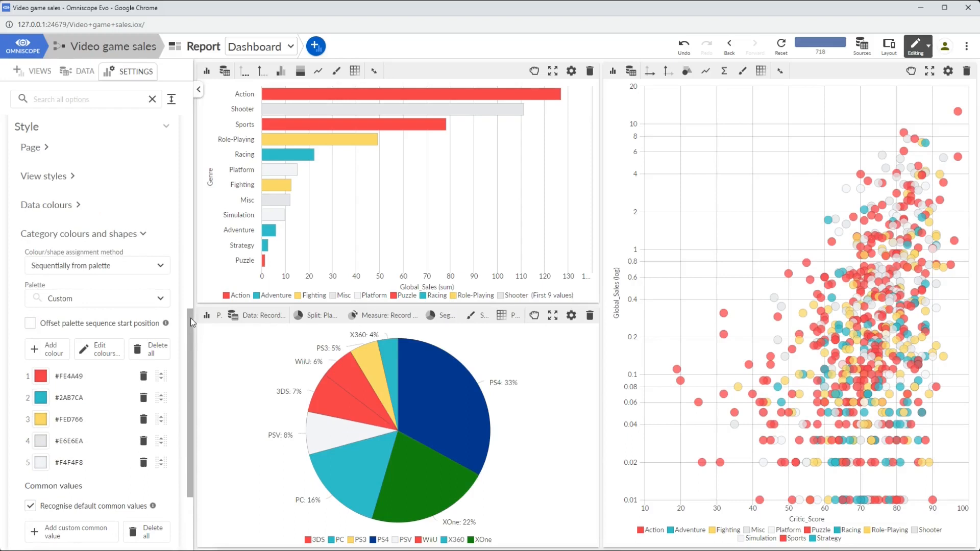
pyautogui.click(160, 266)
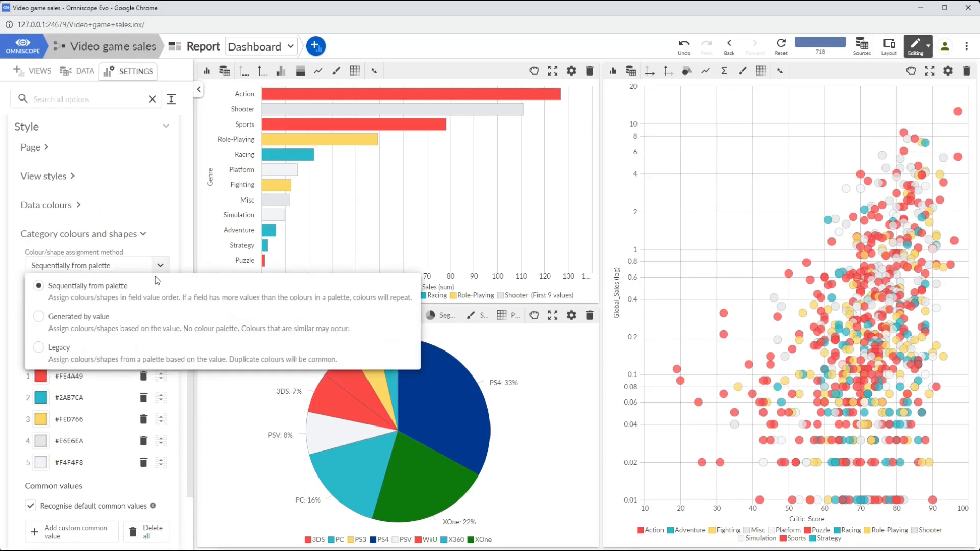
pyautogui.click(95, 323)
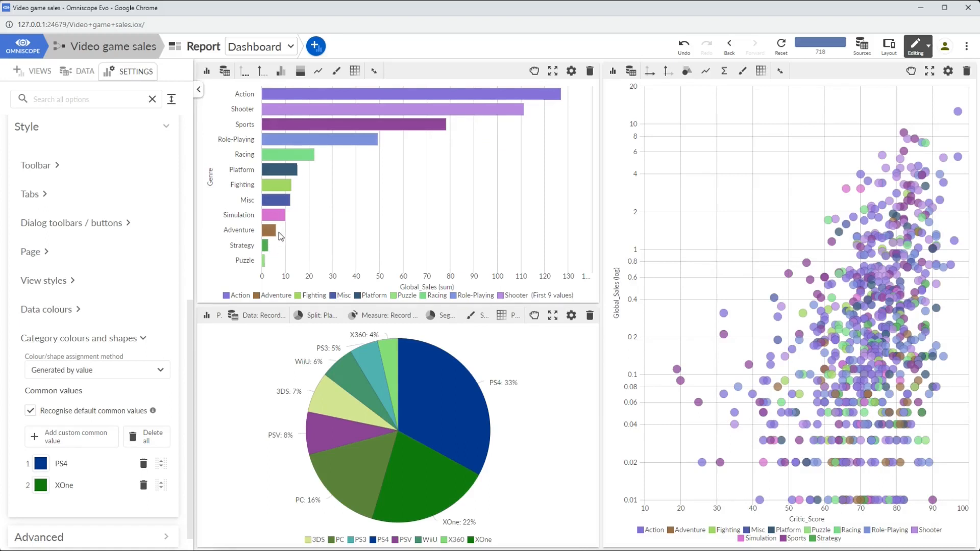
# Try the Legacy colour/shape assignment method and return to Sequentially from palette
pyautogui.click(159, 371)
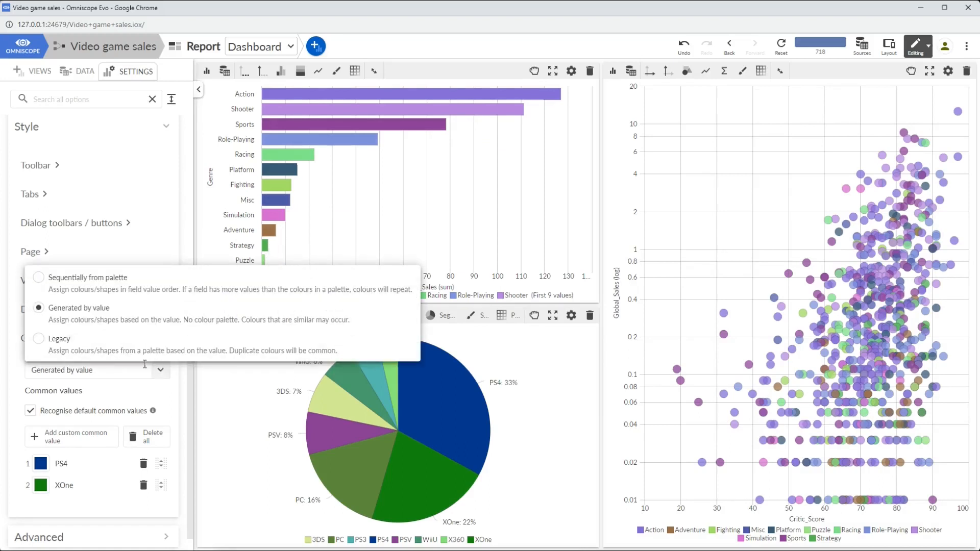
pyautogui.click(58, 338)
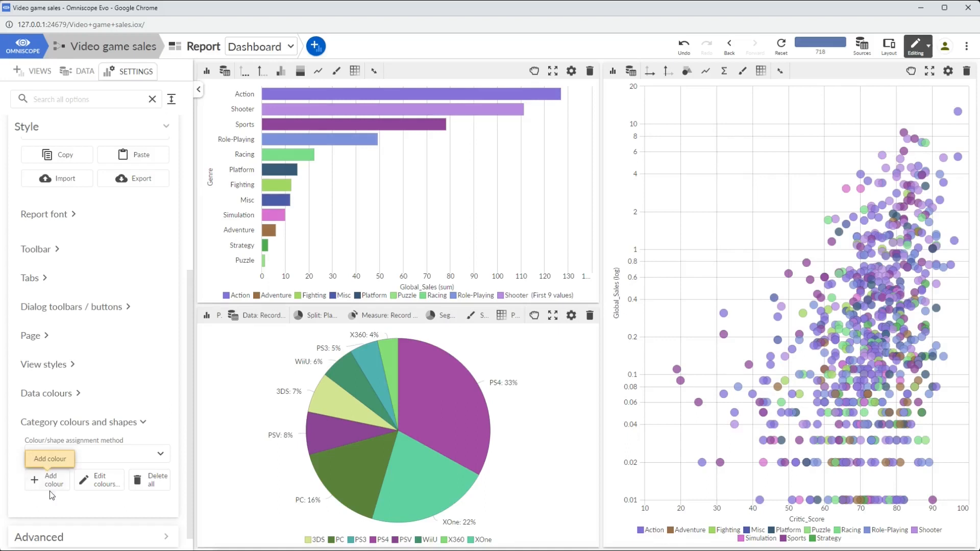
pyautogui.click(103, 449)
pyautogui.click(67, 362)
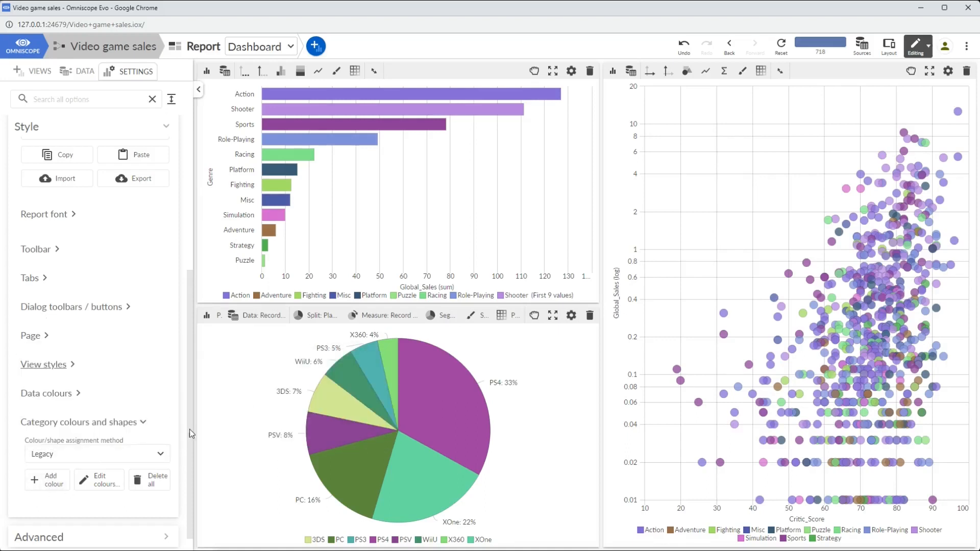
# Set the category colour palette to Omniscope 30 and review its colours and the custom common values
pyautogui.scroll(-2, 116, 469)
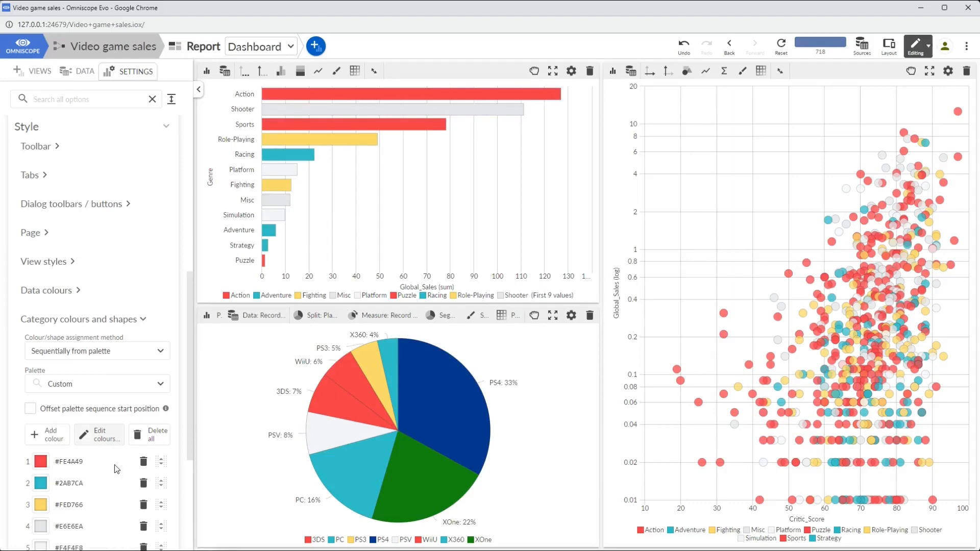
pyautogui.click(117, 384)
pyautogui.click(71, 91)
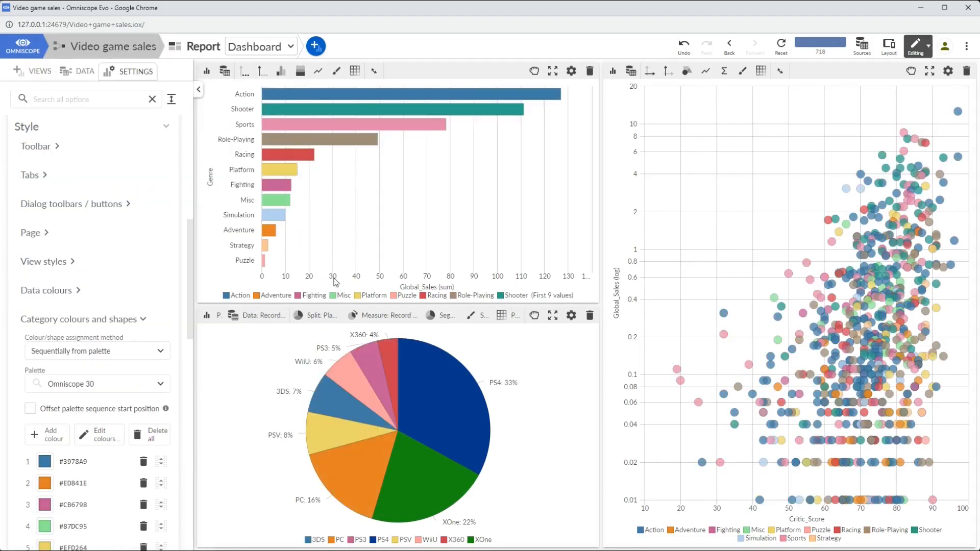
pyautogui.scroll(-6, 124, 378)
pyautogui.scroll(-3, 124, 379)
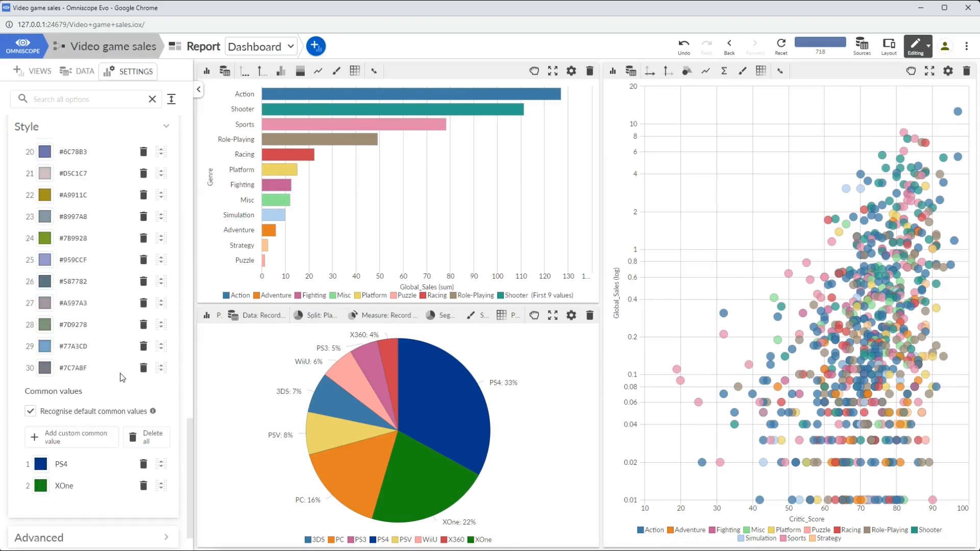
pyautogui.scroll(4, 124, 389)
pyautogui.scroll(4, 124, 389)
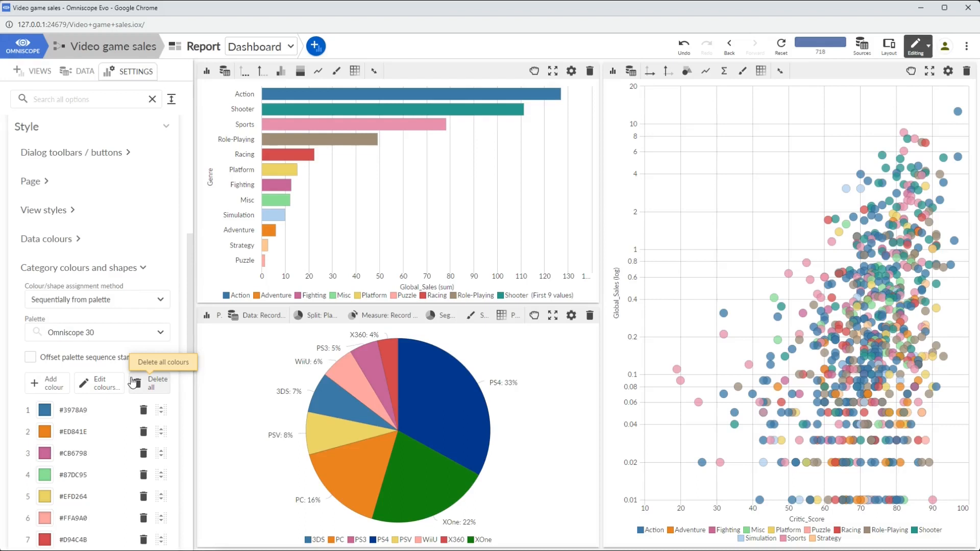
pyautogui.scroll(-2, 132, 382)
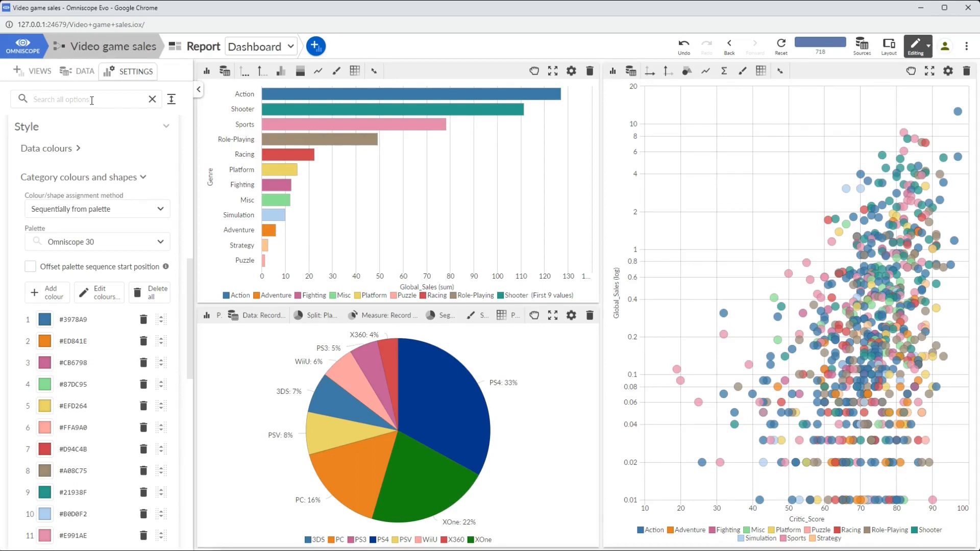
# Open the field settings of the Platform data field
pyautogui.click(79, 73)
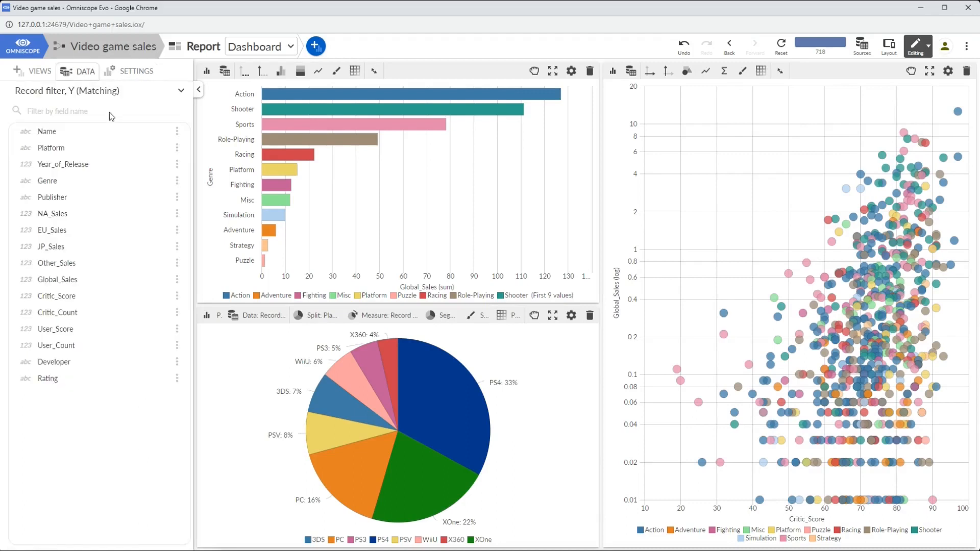
pyautogui.click(176, 149)
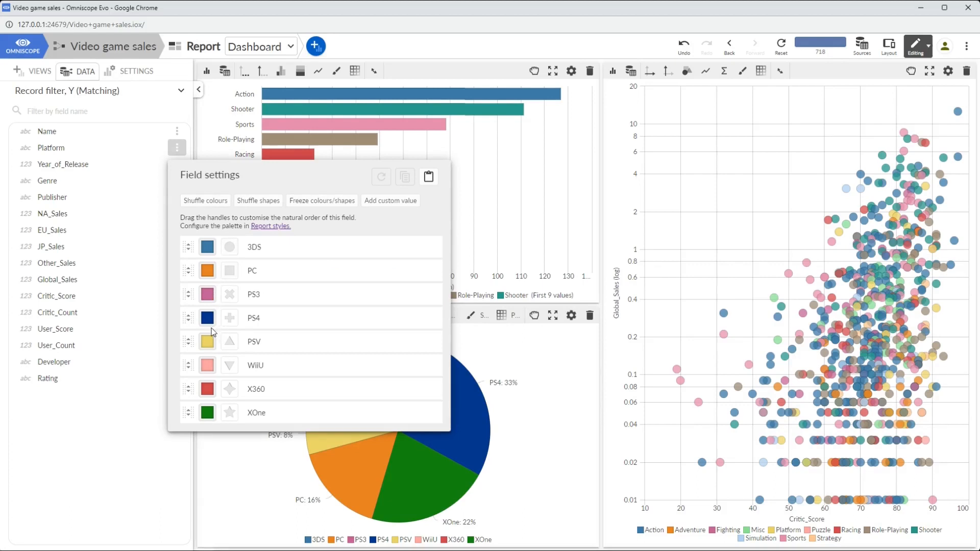
# Set the 3DS value's colour to yellow #F8E71C and reset the Platform field settings
pyautogui.click(207, 247)
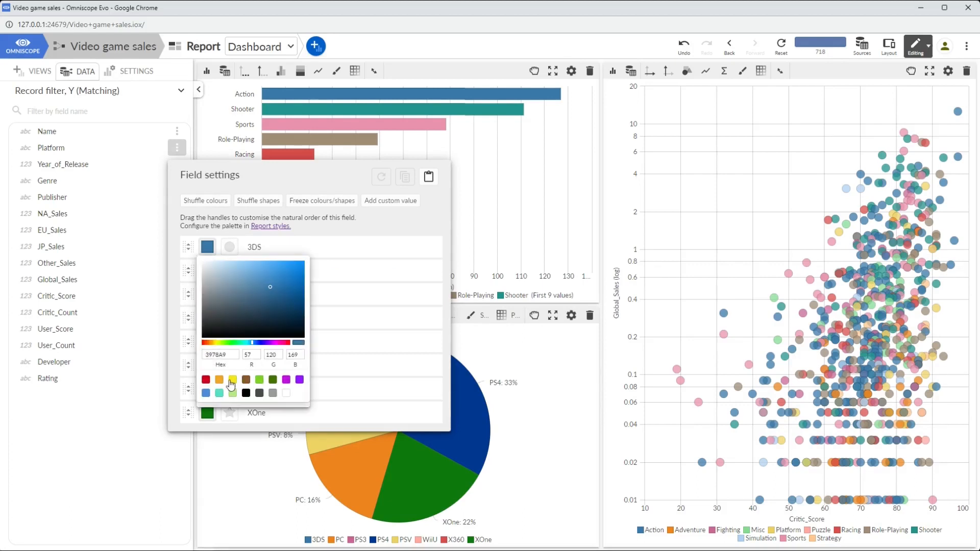
pyautogui.click(232, 380)
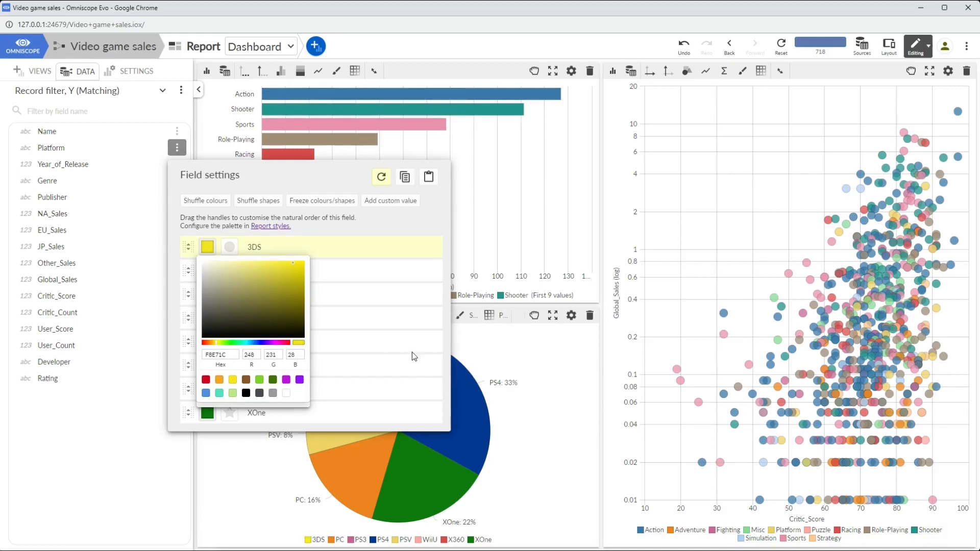
pyautogui.click(361, 220)
pyautogui.click(381, 177)
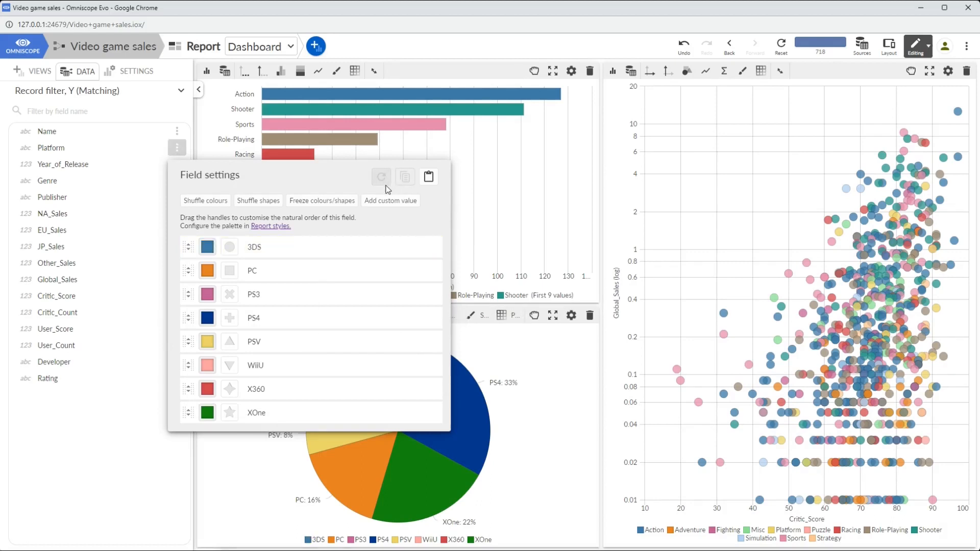
# Shuffle the Platform values' colours three times and their shapes once, and reset the field settings
pyautogui.click(223, 202)
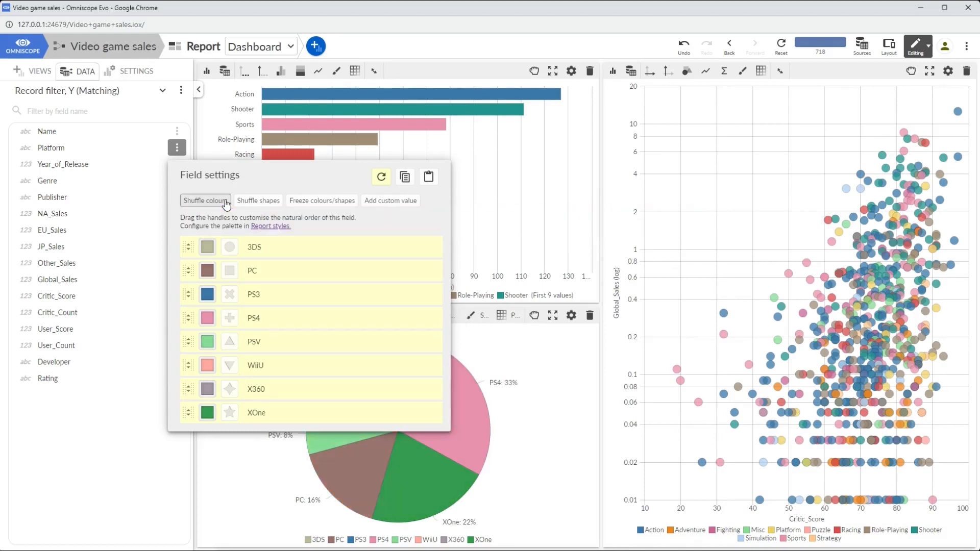
pyautogui.click(226, 202)
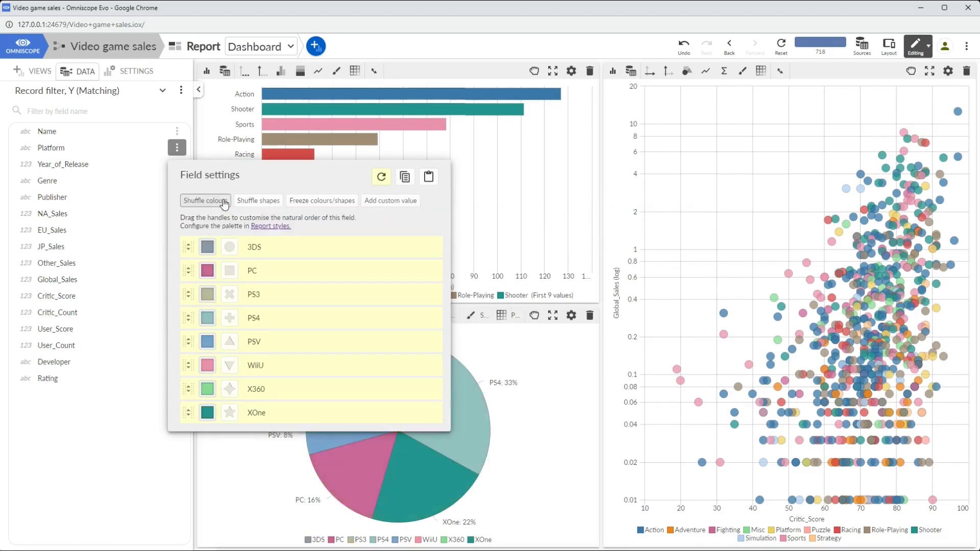
pyautogui.click(223, 202)
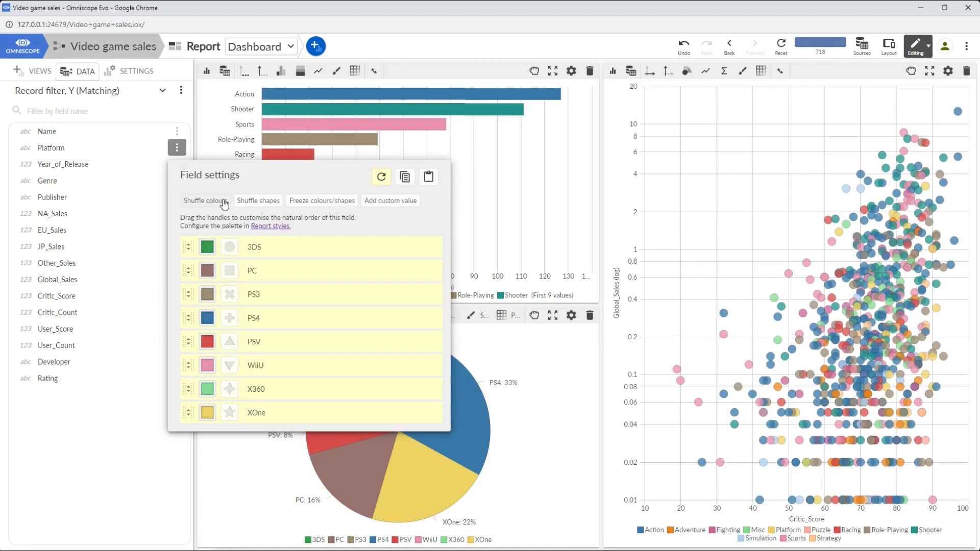
pyautogui.click(258, 202)
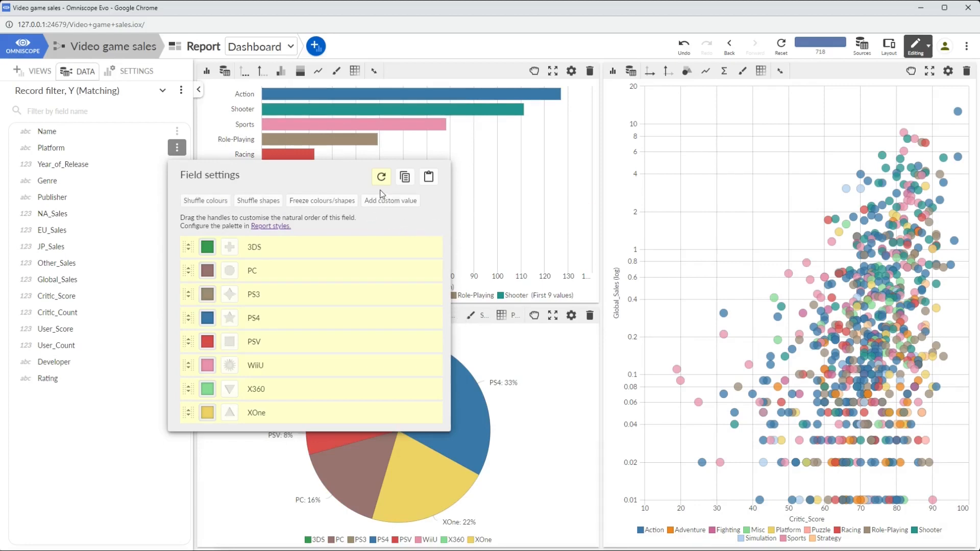
pyautogui.click(381, 177)
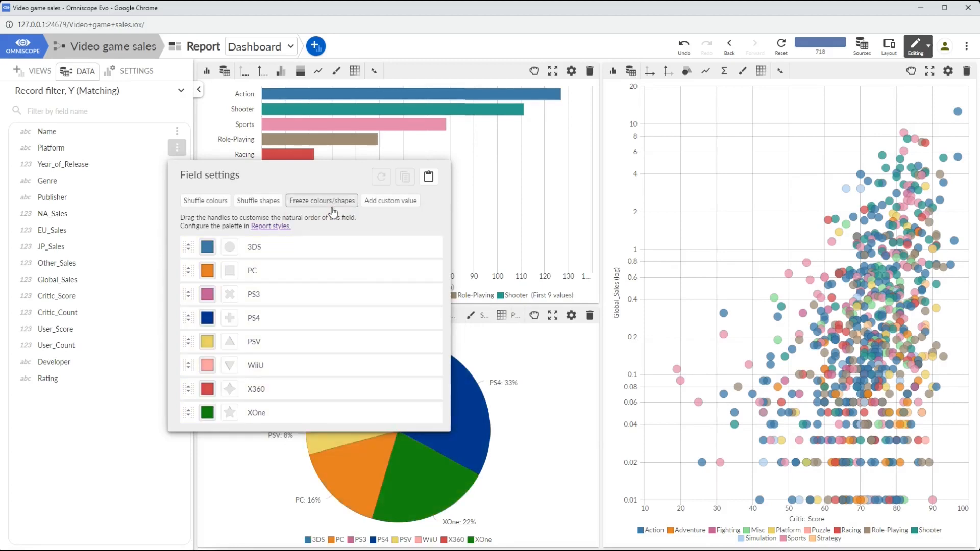
# Freeze the colours and shapes of the Platform field's values and close its field settings
pyautogui.click(331, 203)
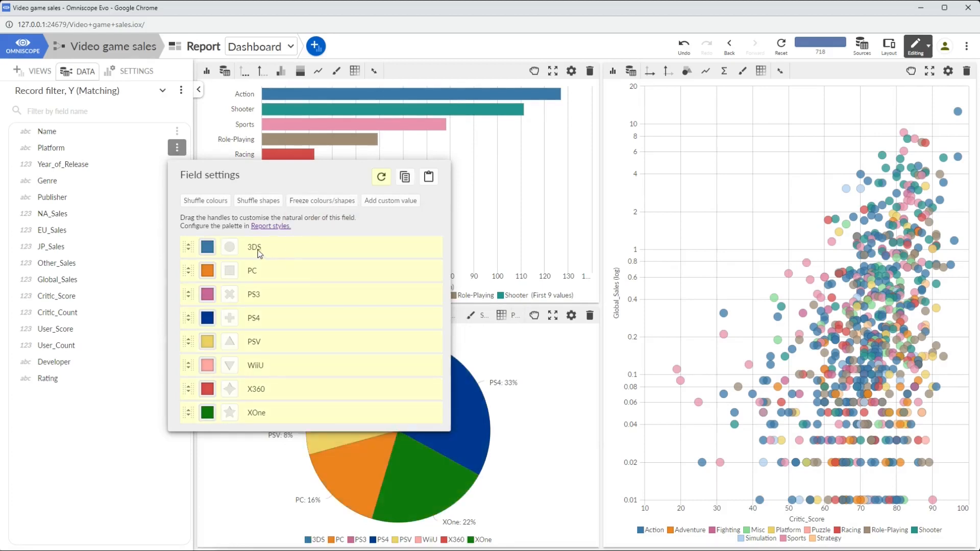
pyautogui.click(90, 491)
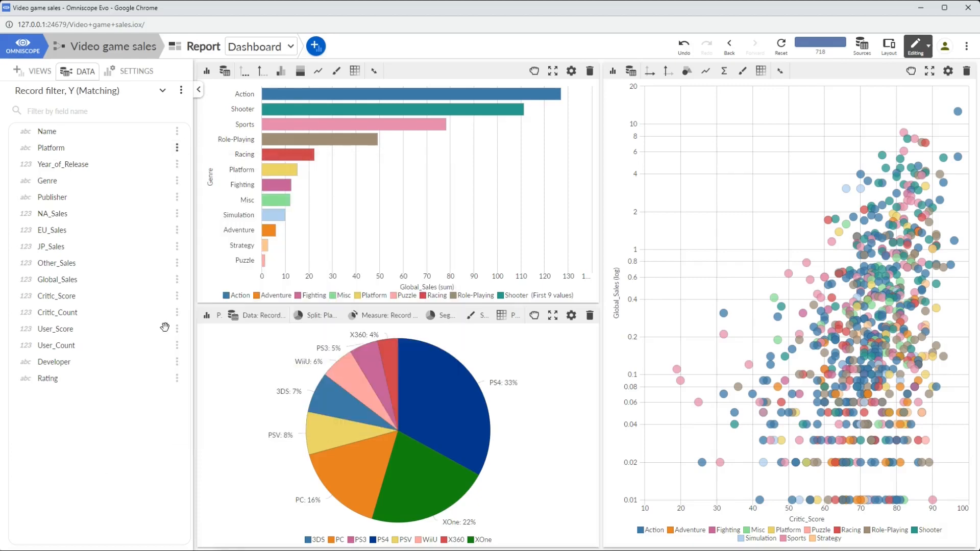
# Return to the report's Style settings
pyautogui.click(127, 71)
pyautogui.click(21, 193)
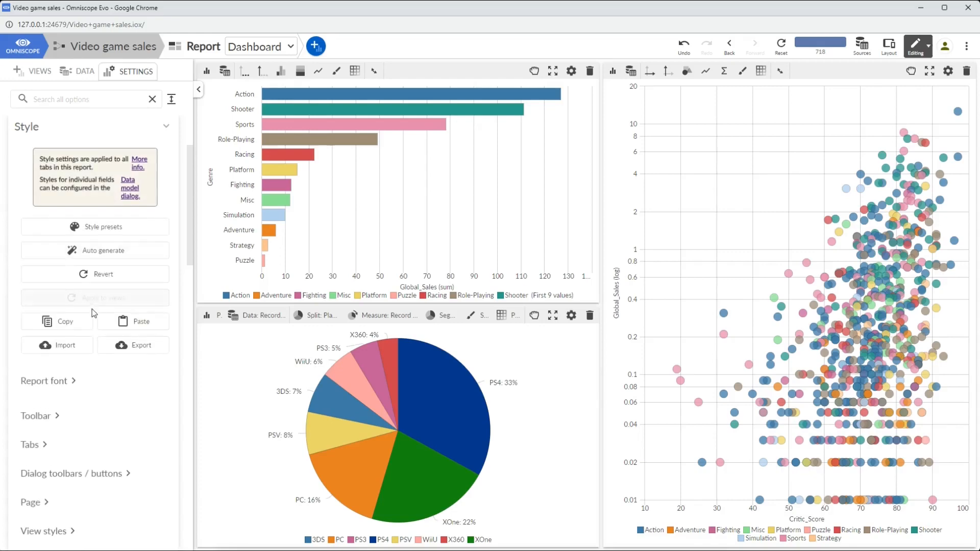
# Apply the Punchy 14 palette to the report's category colours
pyautogui.scroll(-7, 92, 308)
pyautogui.click(118, 292)
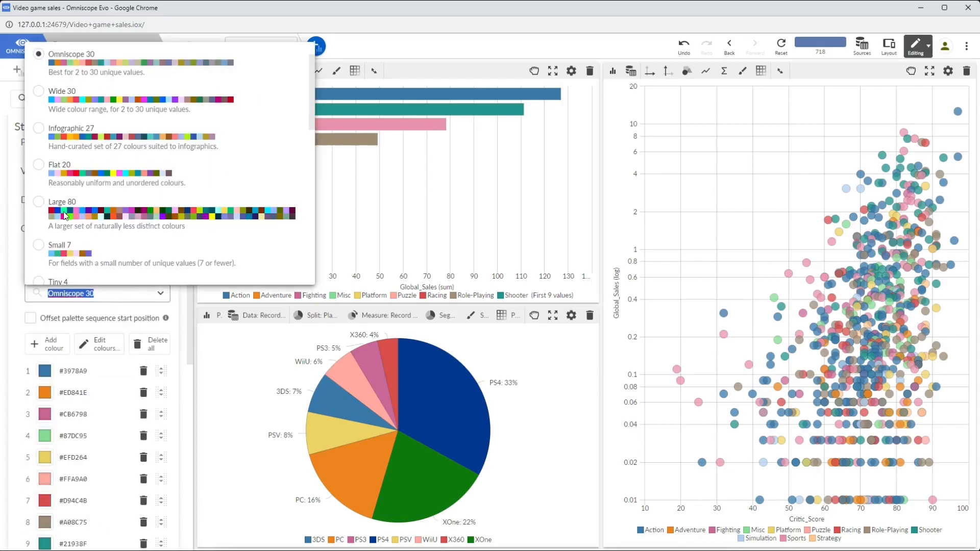
pyautogui.scroll(-2, 56, 204)
pyautogui.click(45, 216)
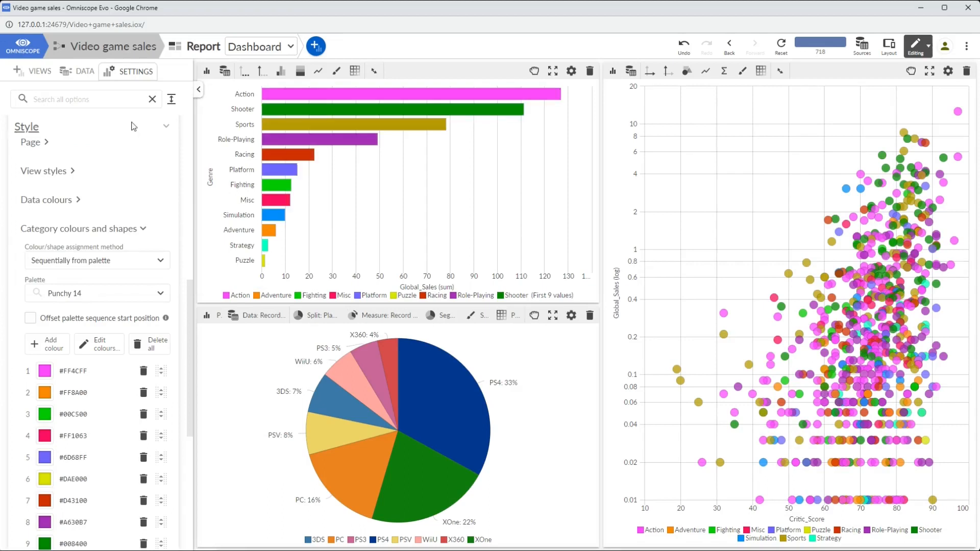
# Check the Platform field's settings and the Critic_Score field's data colouring options
pyautogui.click(79, 74)
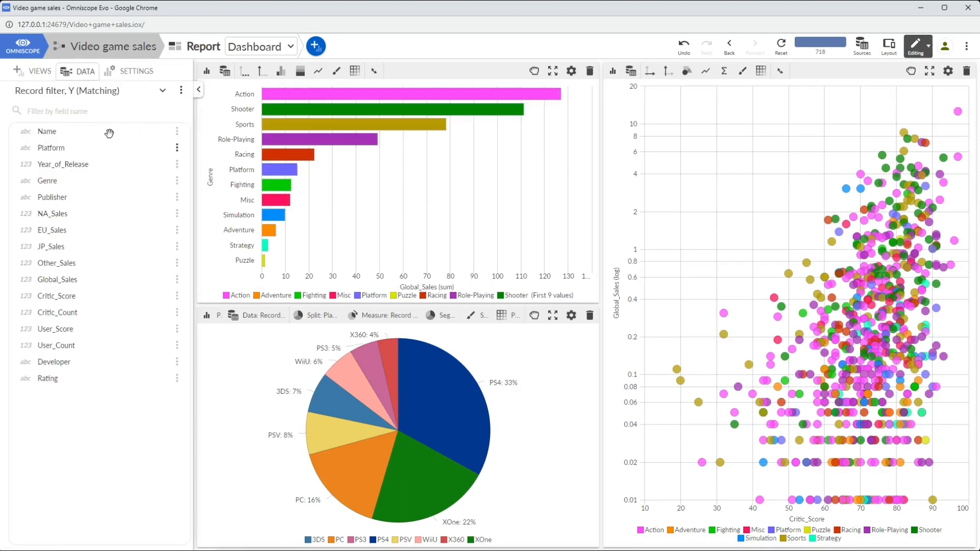
pyautogui.click(177, 149)
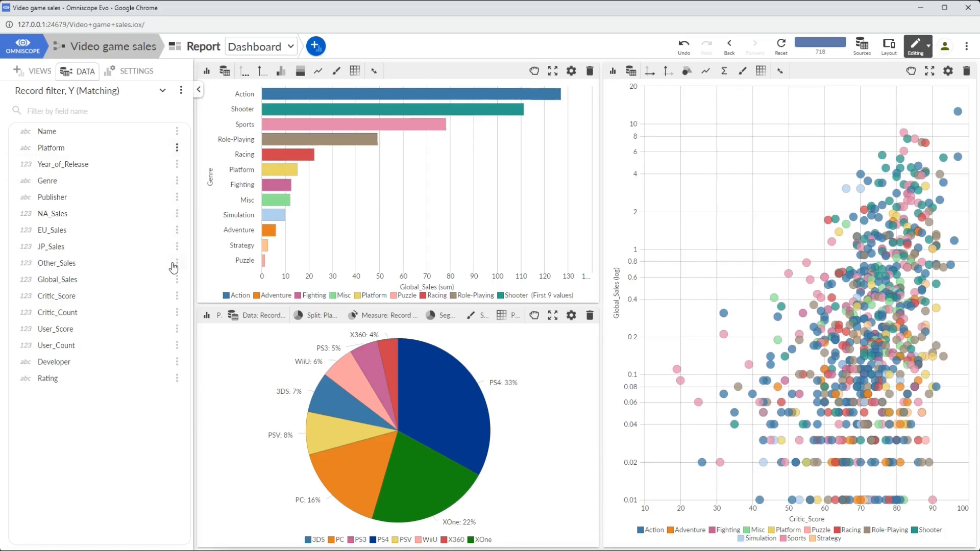
pyautogui.click(176, 296)
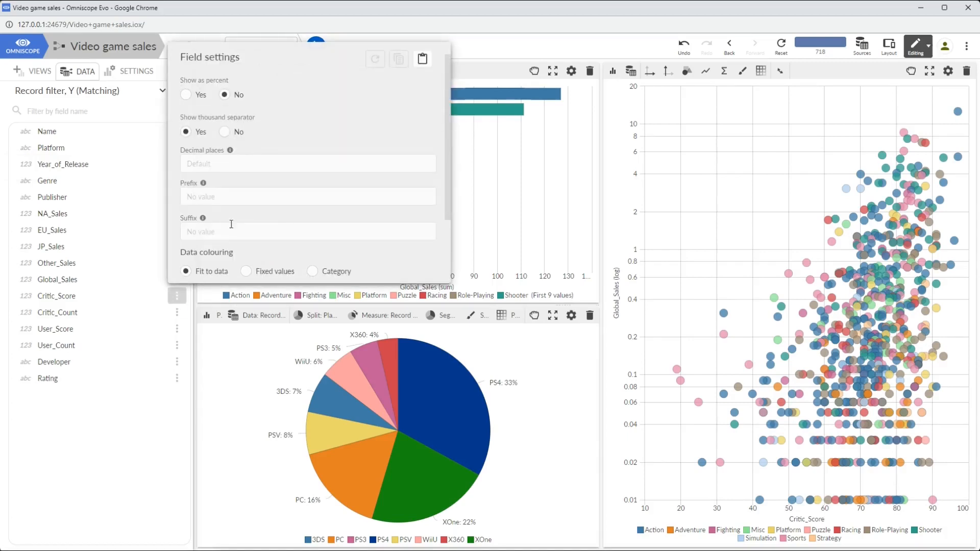
pyautogui.scroll(-2, 254, 160)
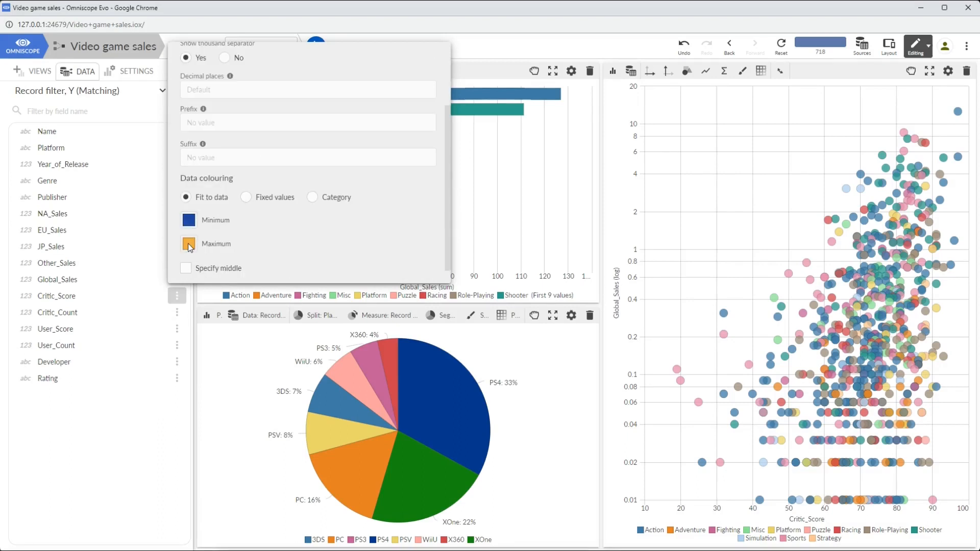
pyautogui.click(137, 447)
# Expand the Data colours section in the report's Style settings
pyautogui.click(137, 73)
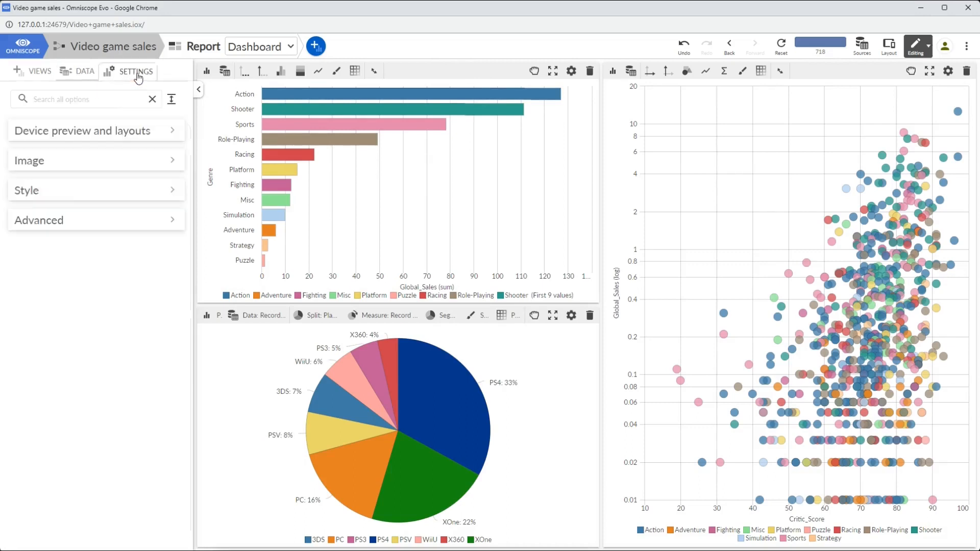
pyautogui.click(32, 192)
pyautogui.scroll(-4, 91, 243)
pyautogui.scroll(-4, 90, 240)
pyautogui.scroll(2, 50, 272)
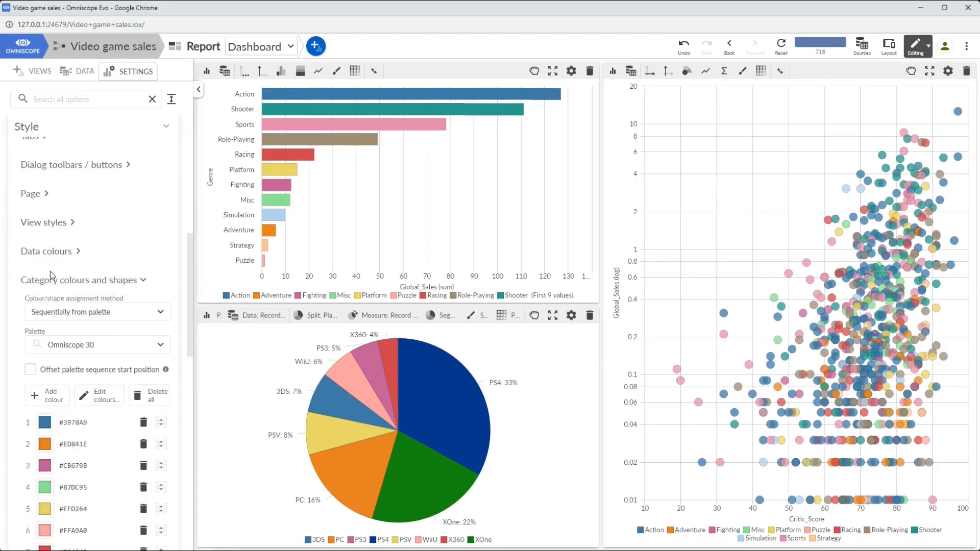
pyautogui.click(77, 253)
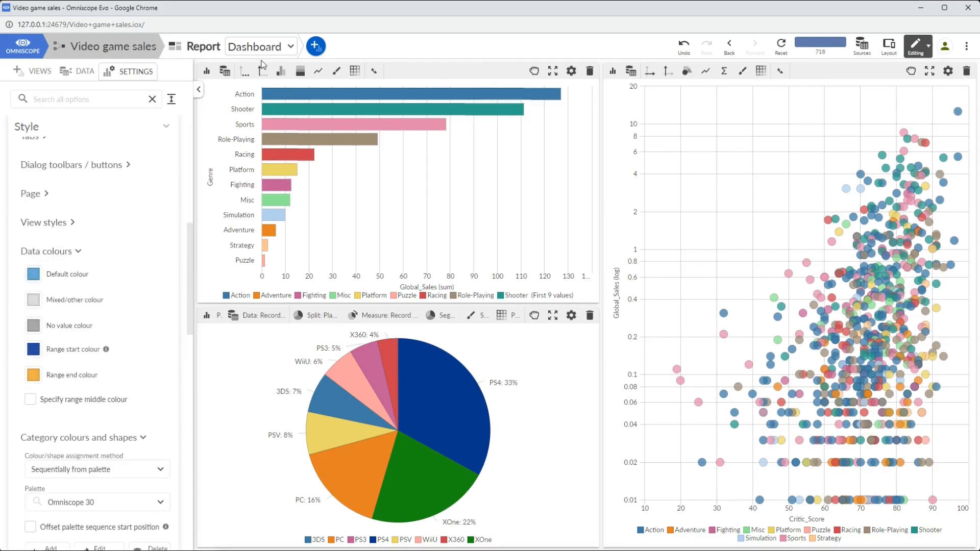
# Switch the report to the Critic score by publisher tab
pyautogui.click(286, 47)
pyautogui.click(361, 115)
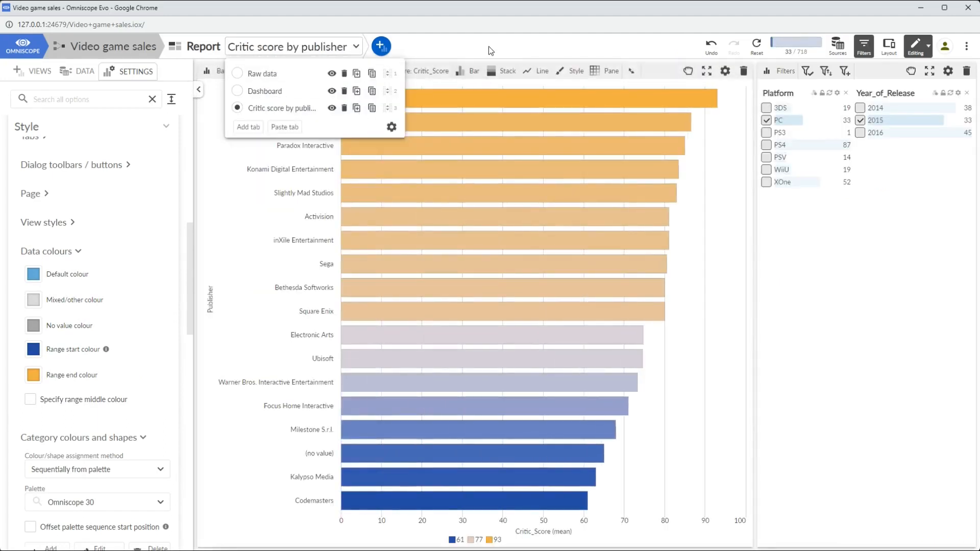
pyautogui.click(489, 47)
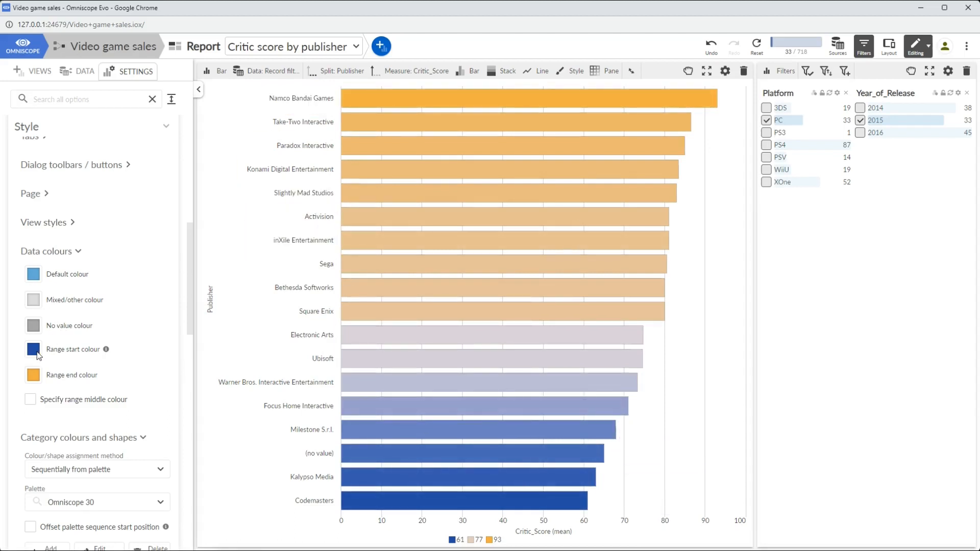
# Set the report's range end colour to green #7ED321 and its range start colour to red #D0021B
pyautogui.click(38, 378)
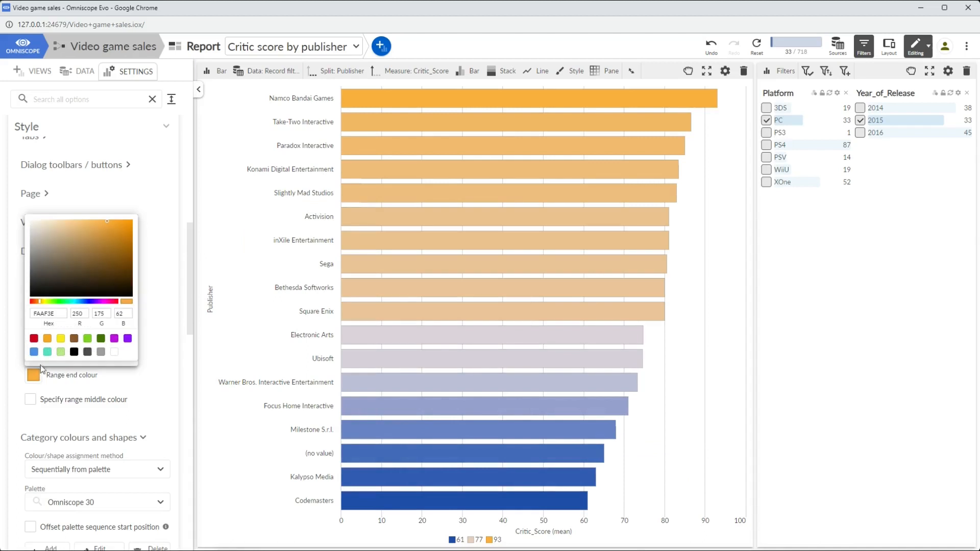
pyautogui.click(88, 338)
pyautogui.click(89, 377)
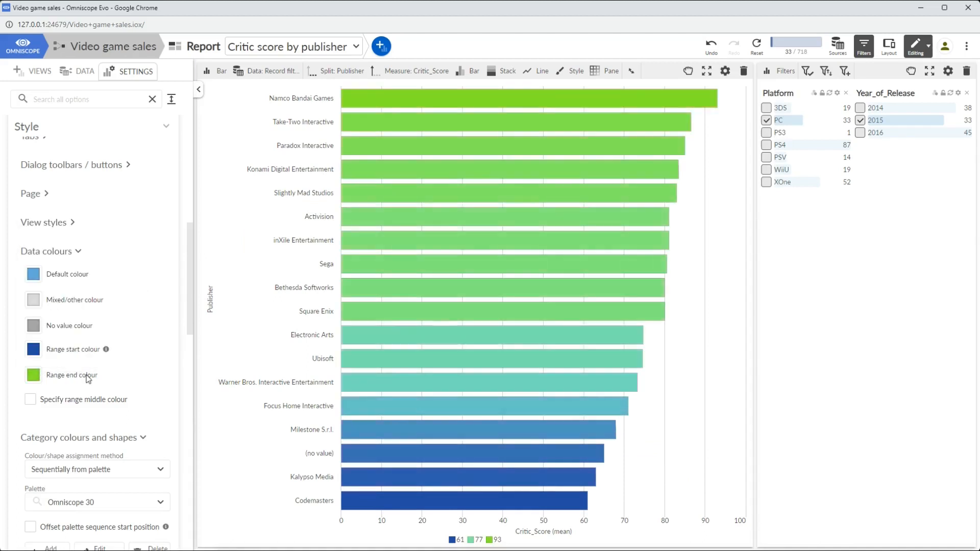
pyautogui.click(34, 351)
pyautogui.click(34, 312)
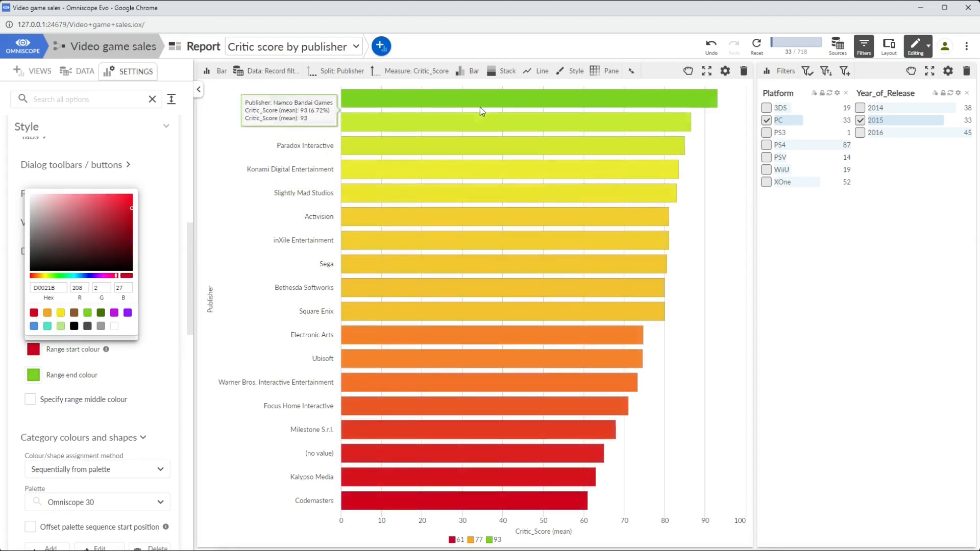
pyautogui.click(157, 373)
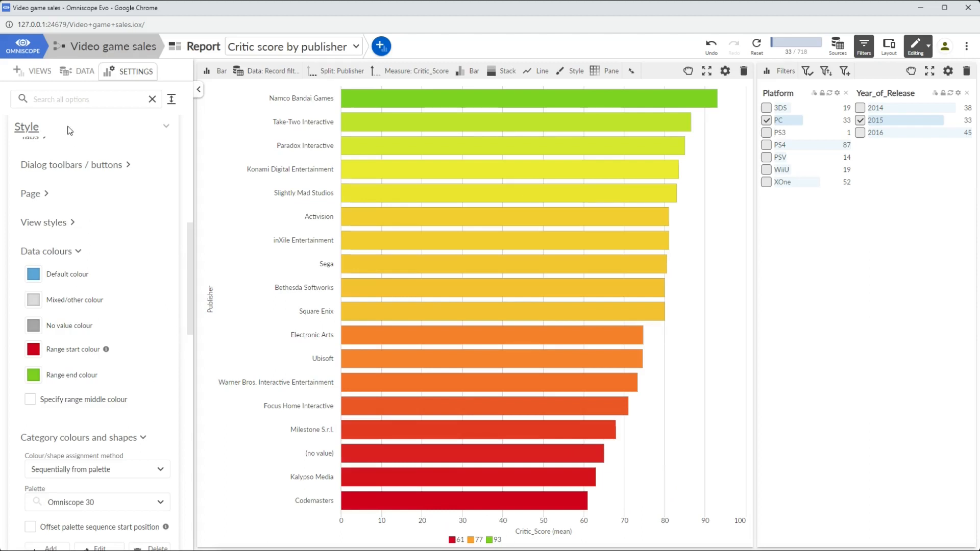
# Set the Critic_Score field's minimum data colour to white and its maximum to brown #8B572A
pyautogui.click(81, 71)
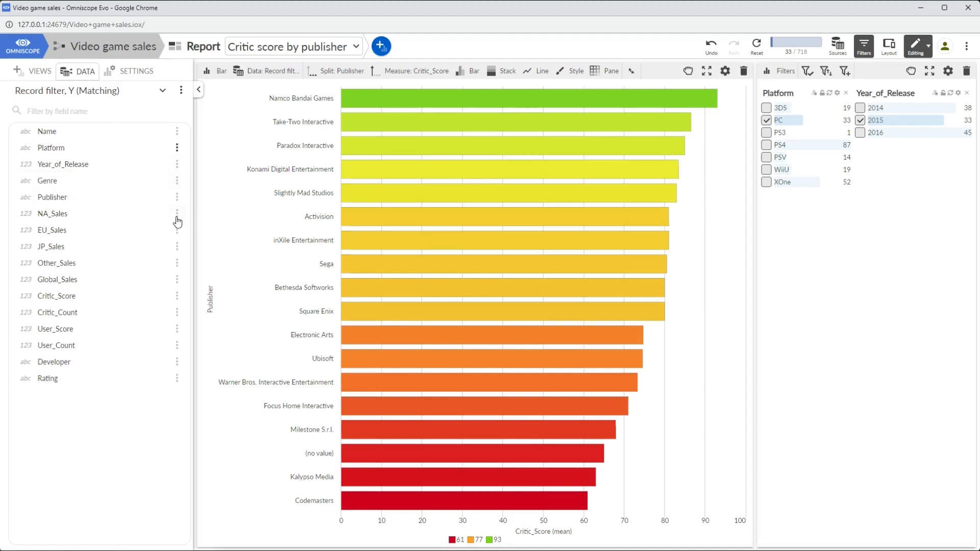
pyautogui.click(177, 296)
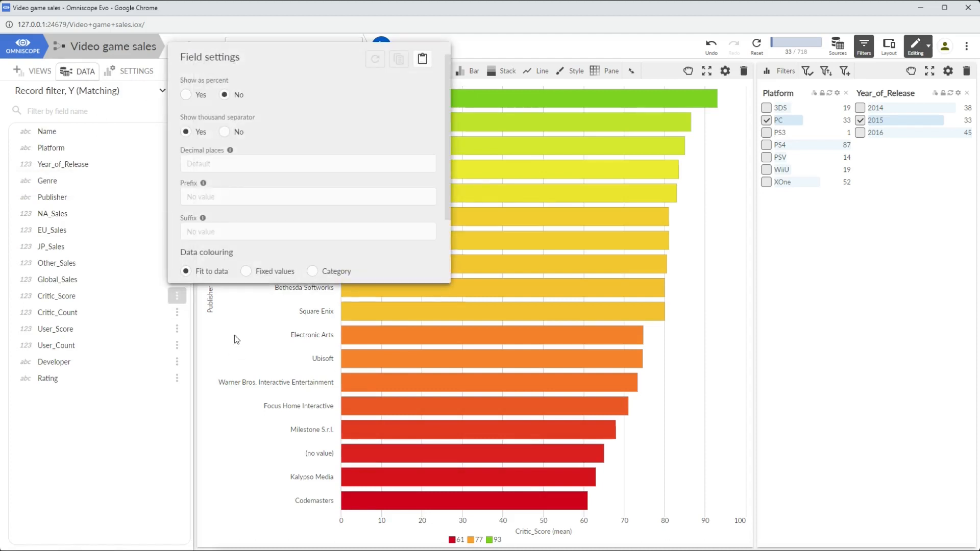
pyautogui.scroll(-2, 215, 165)
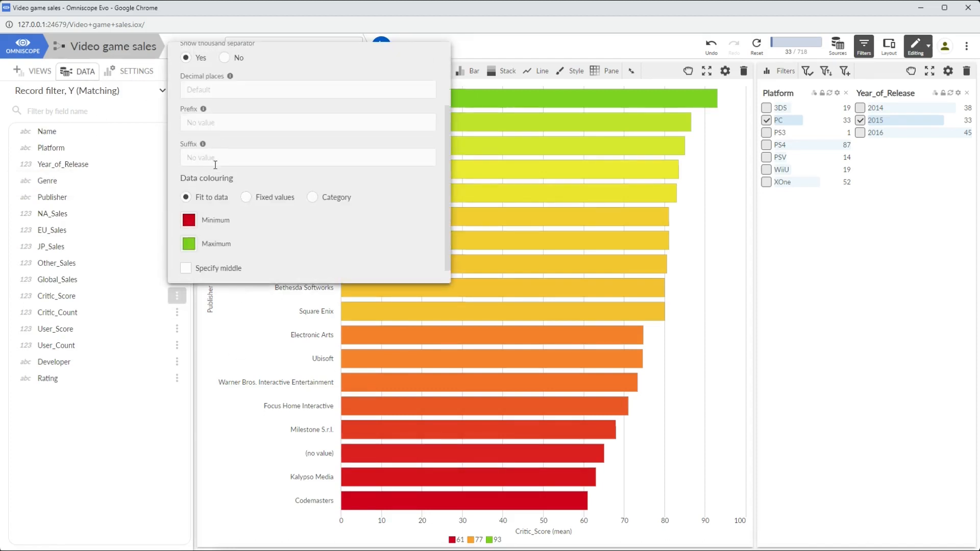
pyautogui.click(189, 221)
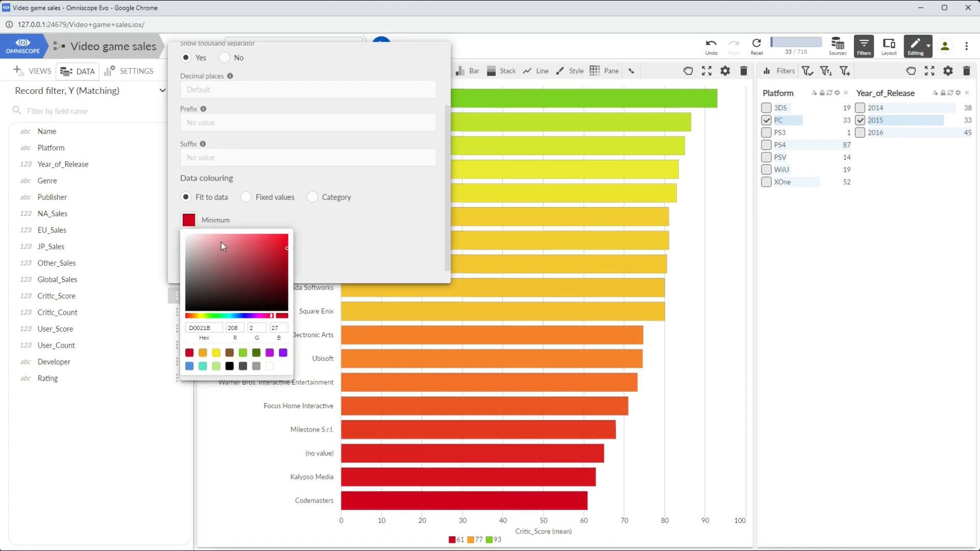
pyautogui.click(269, 366)
pyautogui.click(181, 246)
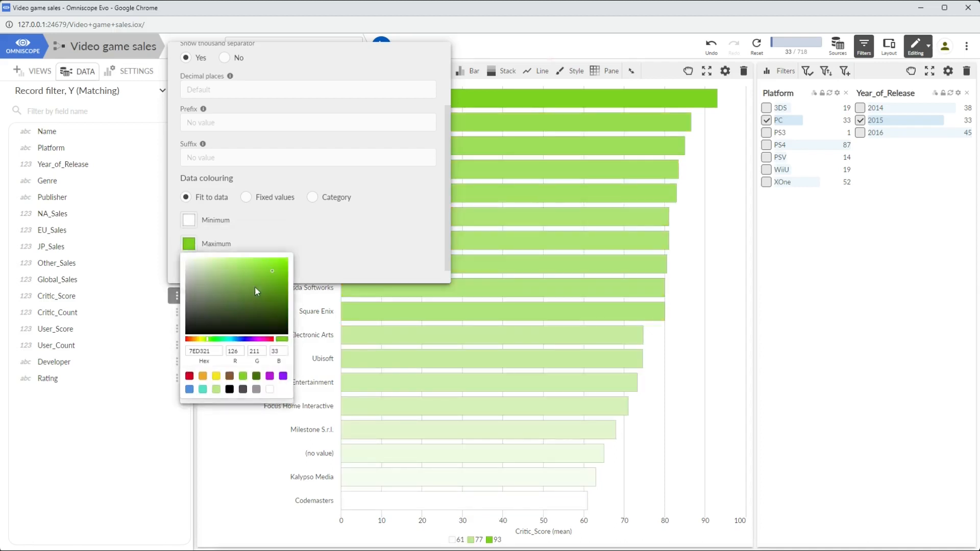
pyautogui.click(230, 377)
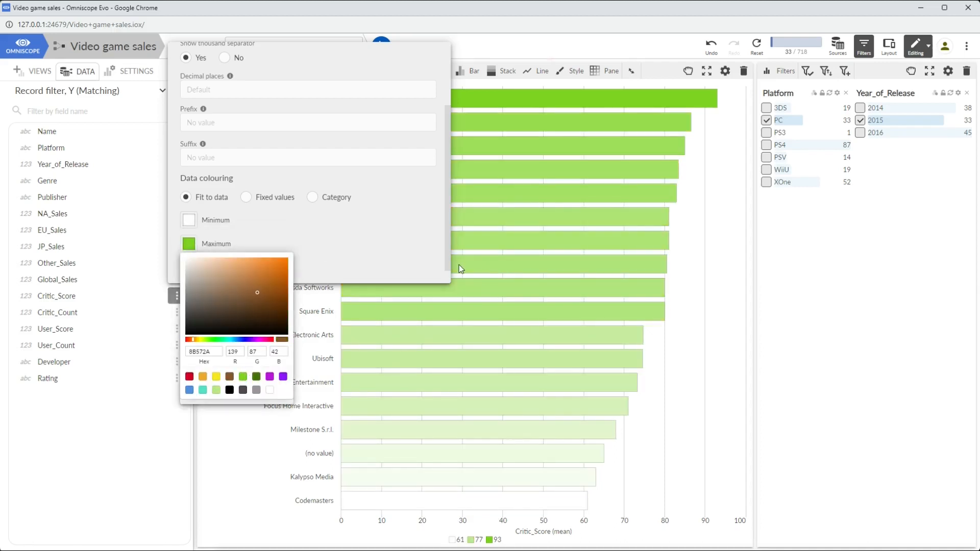
pyautogui.click(782, 317)
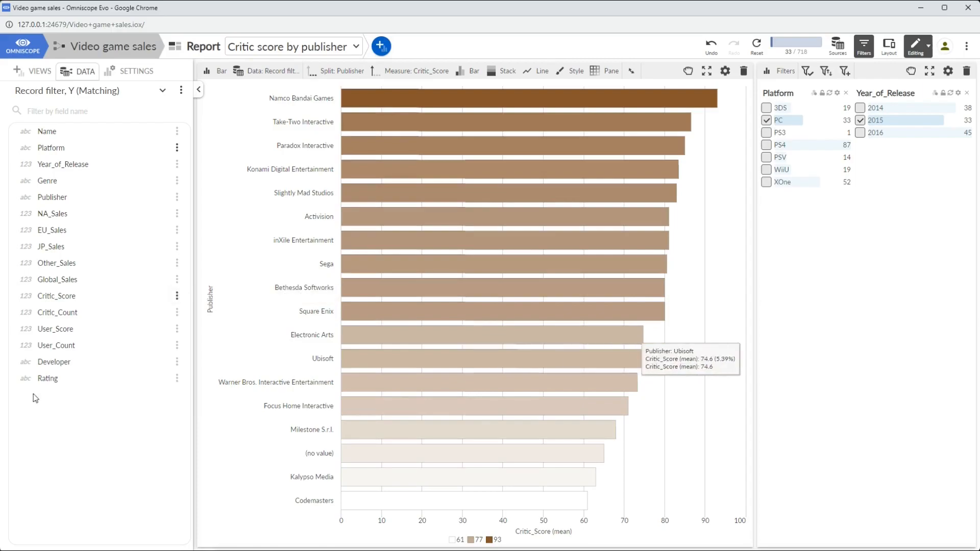